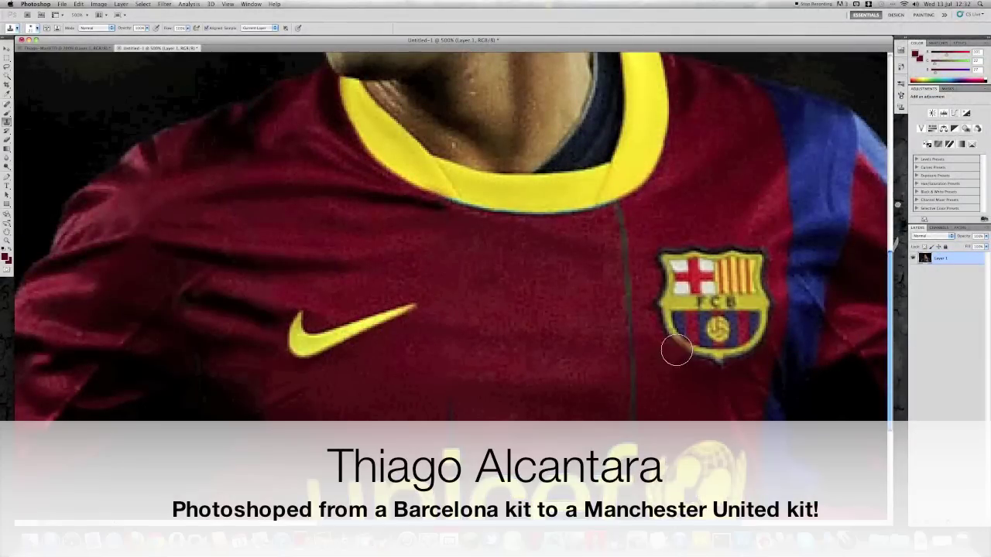
Step: Clone red shirt fabric over the Nike swoosh and the Barça crest
scroll(674, 348, down, 3)
mouse_move(410, 226)
mouse_down()
mouse_move(289, 268)
mouse_move(340, 251)
mouse_move(303, 246)
mouse_move(317, 256)
mouse_up()
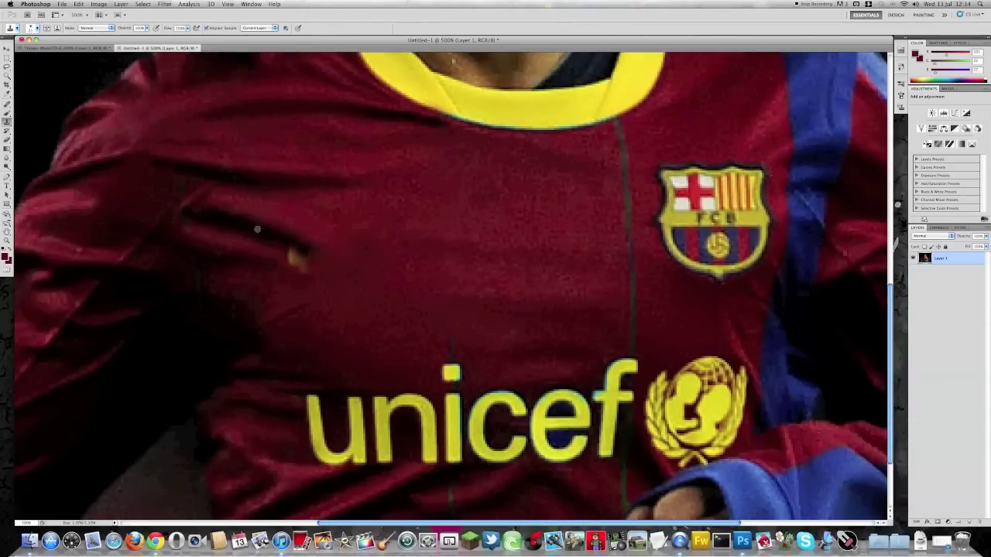
drag(681, 197, 673, 182)
drag(692, 220, 685, 264)
mouse_move(635, 196)
mouse_down()
mouse_move(716, 274)
mouse_move(766, 247)
mouse_move(775, 199)
mouse_up()
Step: Paint out the dark centre seam and the last crest traces with red fabric
drag(623, 185, 640, 120)
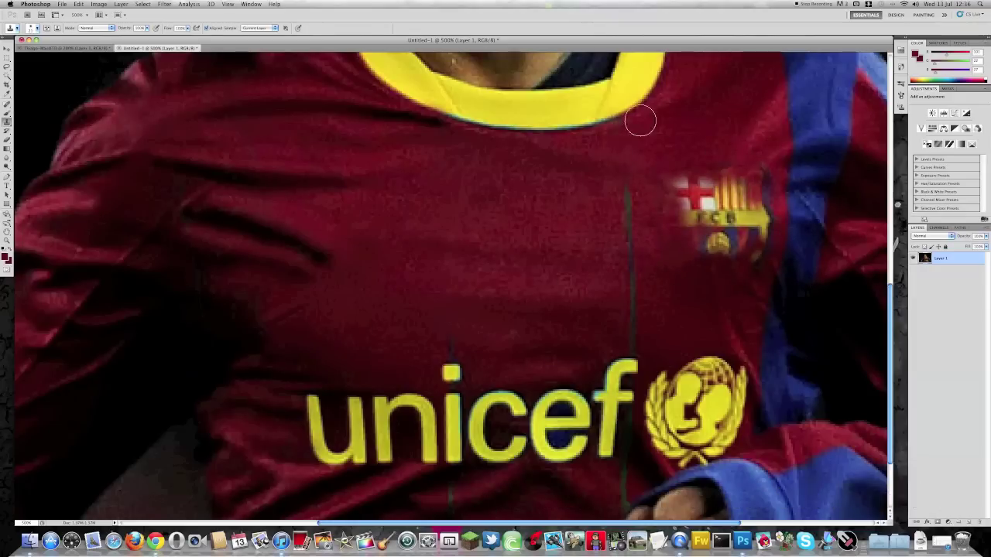
mouse_move(628, 235)
mouse_down()
mouse_move(603, 303)
mouse_move(631, 333)
mouse_up()
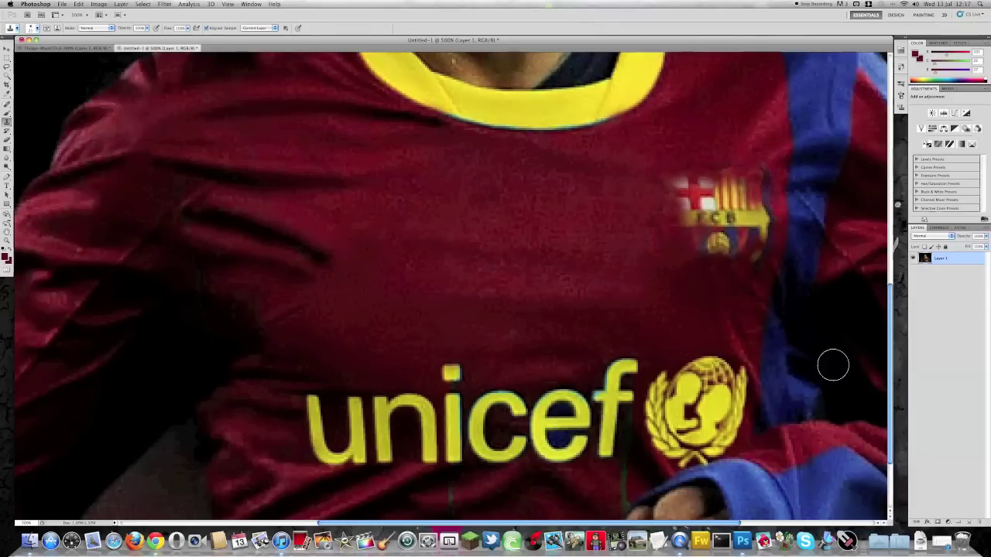
drag(665, 196, 766, 165)
scroll(813, 128, up, 3)
mouse_move(705, 341)
mouse_down()
mouse_move(597, 332)
mouse_move(567, 367)
mouse_move(747, 341)
mouse_move(728, 384)
mouse_up()
mouse_move(747, 340)
mouse_down()
mouse_move(717, 380)
mouse_move(764, 352)
mouse_up()
drag(763, 299, 732, 401)
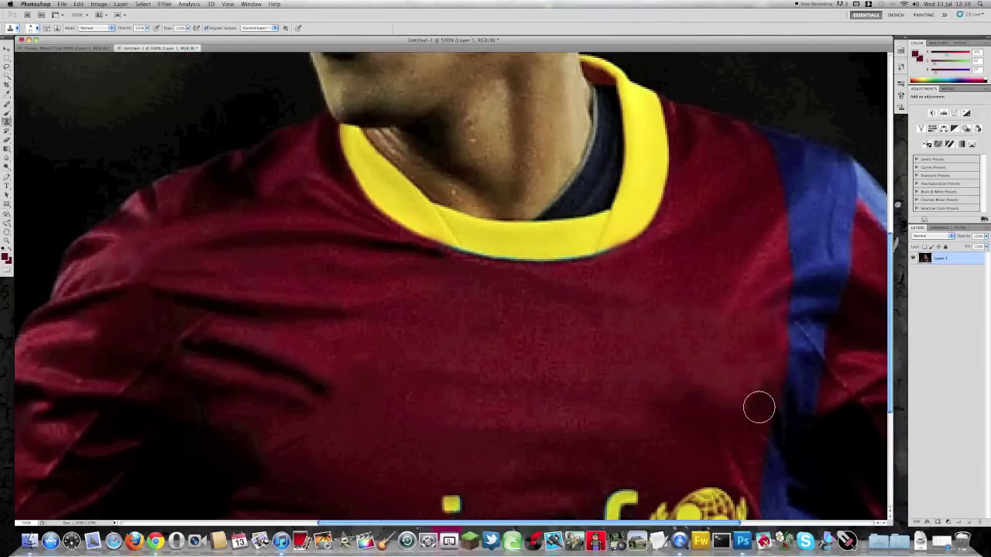
scroll(773, 390, down, 2)
scroll(694, 345, up, 1)
scroll(731, 377, down, 1)
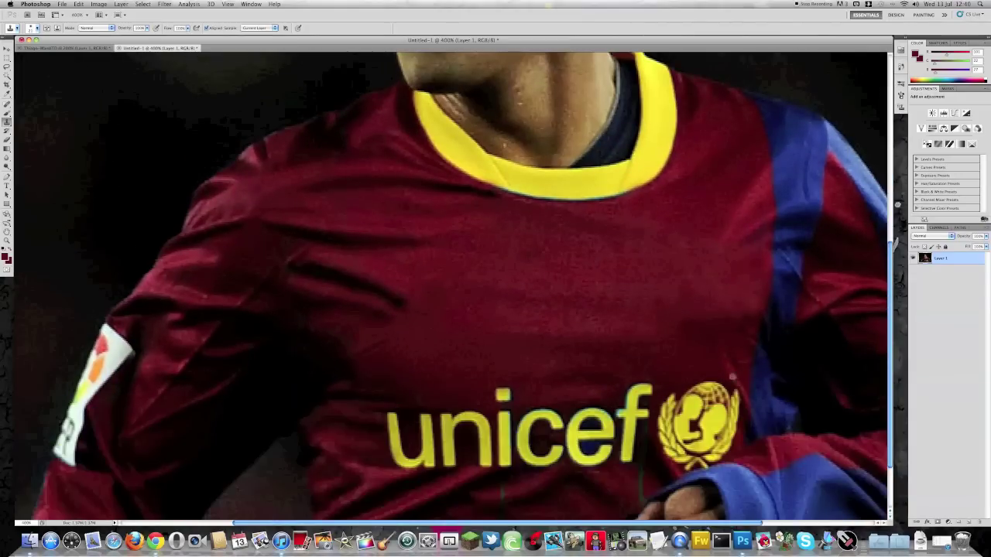
Step: Select the blue sleeve stripe and cuff with Quick Selection and Magic Wand
scroll(679, 348, right, 5)
key(w)
mouse_move(619, 186)
mouse_down()
mouse_move(604, 116)
mouse_move(619, 356)
mouse_up()
scroll(619, 356, down, 2)
mouse_move(588, 433)
mouse_down()
mouse_move(483, 405)
mouse_move(686, 409)
mouse_up()
key(shift+w)
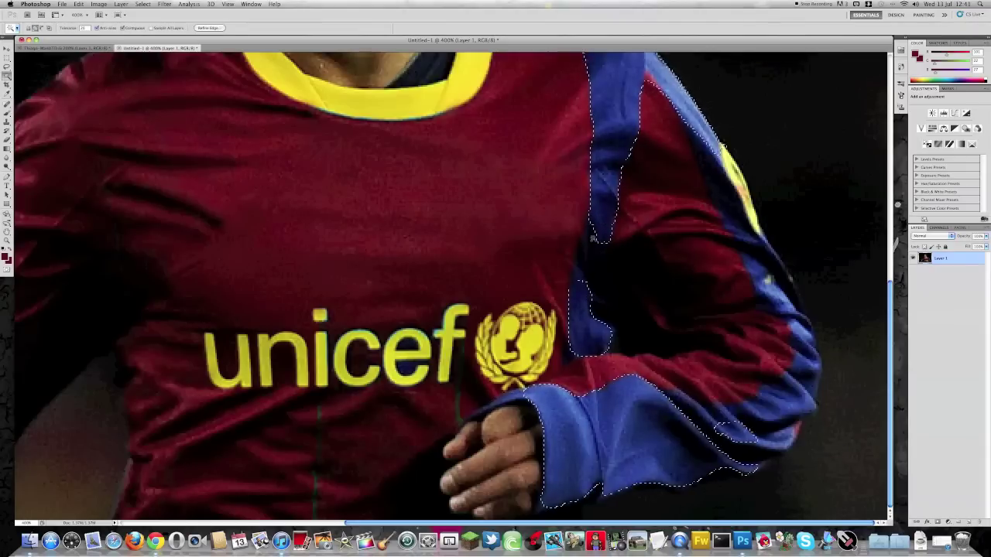
shift+click(789, 418)
scroll(559, 360, up, 2)
scroll(559, 360, up, 1)
scroll(558, 360, up, 2)
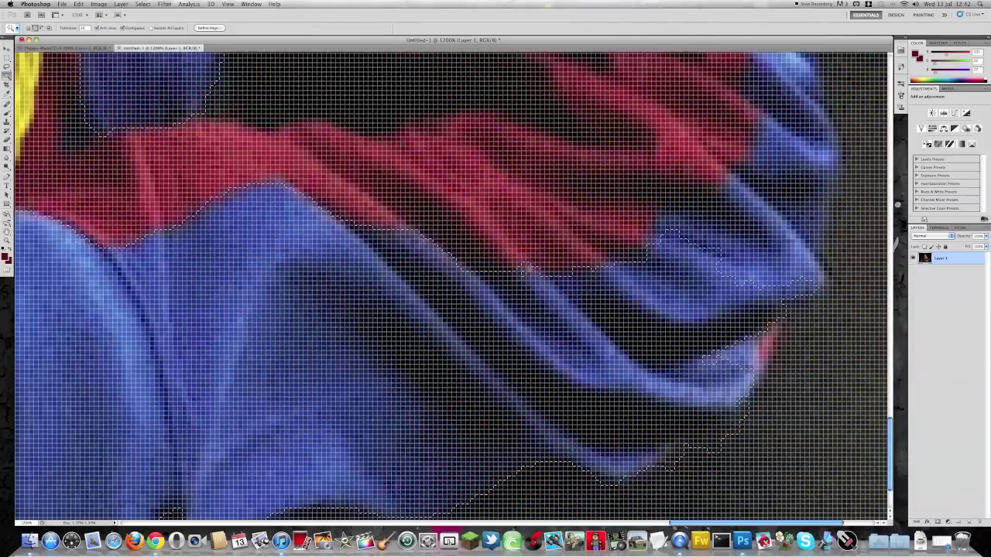
scroll(559, 359, up, 3)
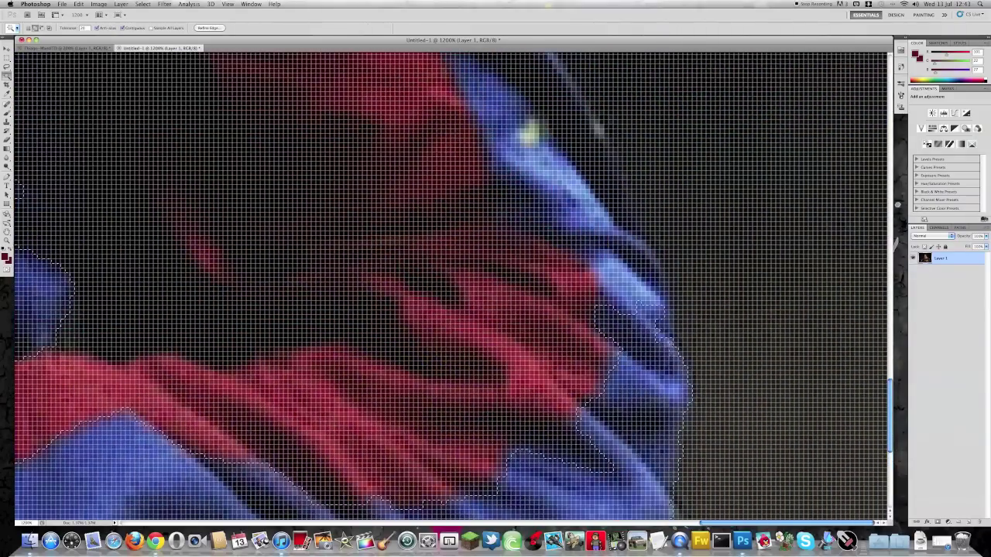
scroll(610, 374, up, 3)
scroll(629, 384, up, 2)
scroll(629, 384, up, 3)
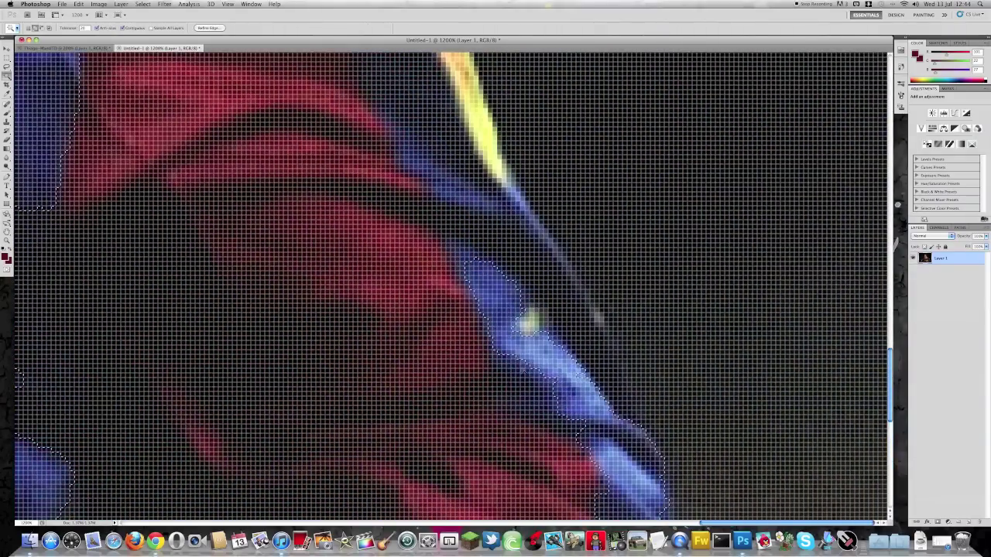
scroll(629, 384, up, 3)
scroll(629, 384, up, 3)
scroll(629, 384, up, 2)
scroll(629, 383, up, 5)
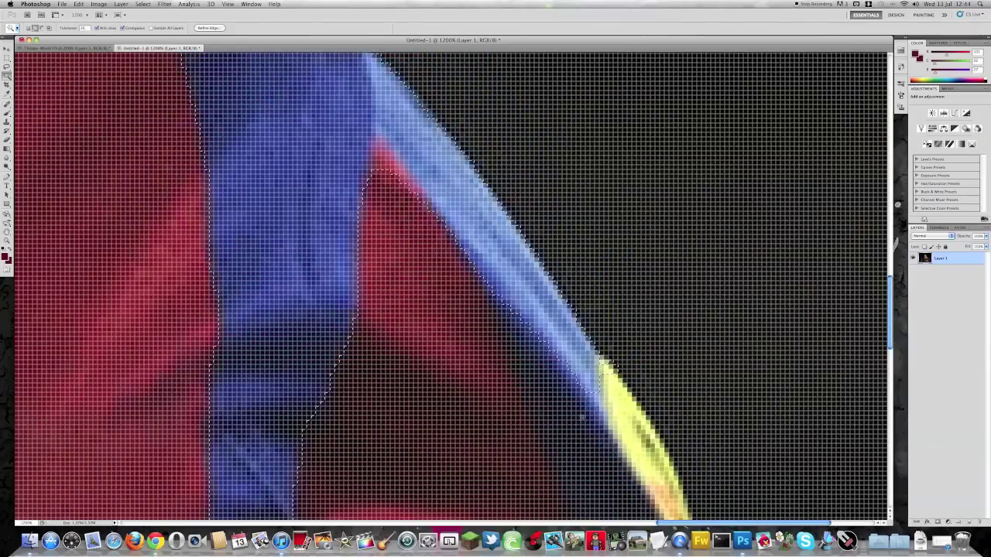
scroll(629, 384, up, 5)
Step: Shift the selected sleeve's hue to +130 so it turns red
key(ctrl+minus)
key(ctrl+minus)
key(ctrl+minus)
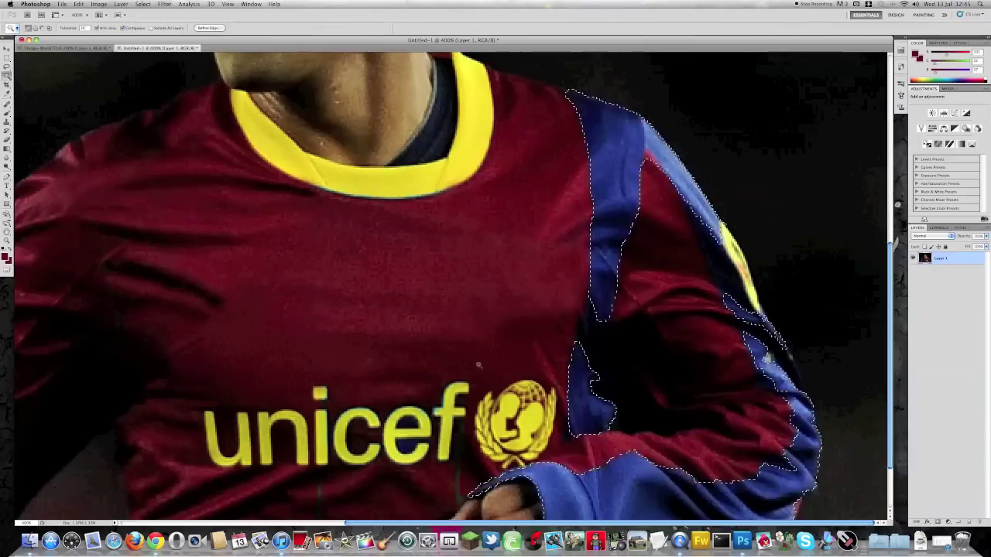
key(ctrl+u)
drag(774, 344, 790, 344)
Step: Confirm the red sleeve hue change and clear the selection
key(Return)
key(ctrl+d)
key(s)
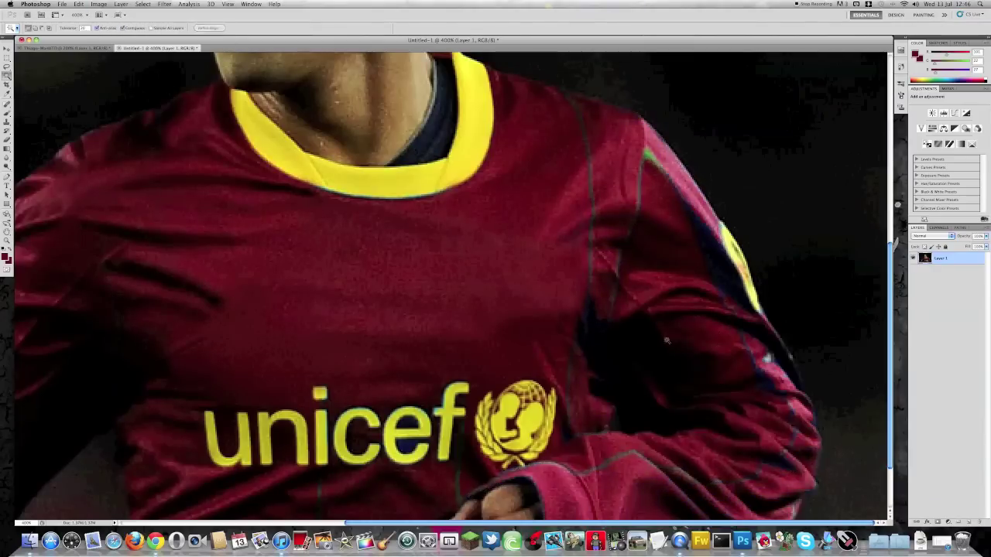
scroll(571, 239, up, 3)
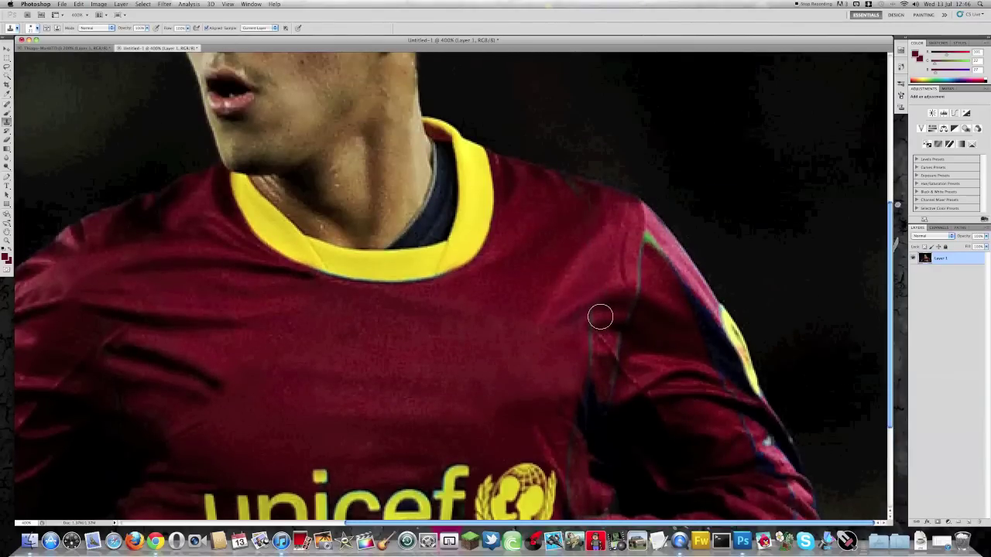
Step: Clone red fabric over the right shoulder edge, then view the whole player
key(ctrl+plus)
scroll(592, 313, up, 3)
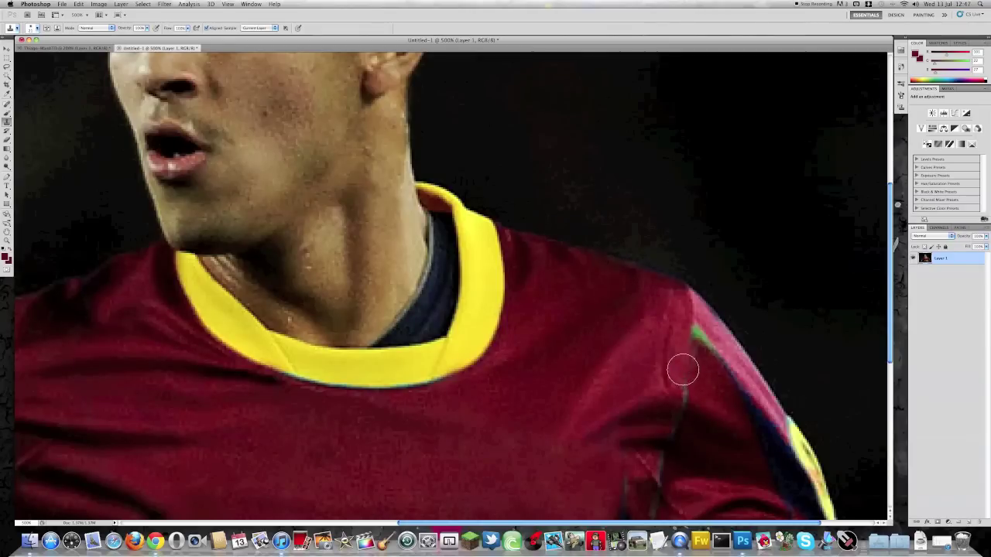
scroll(689, 353, down, 2)
scroll(690, 353, right, 3)
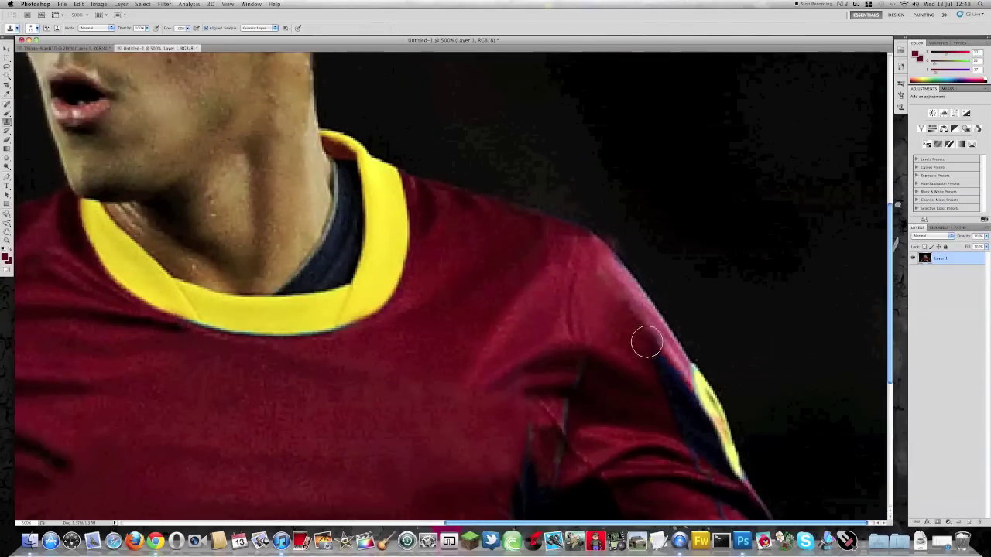
drag(626, 289, 620, 292)
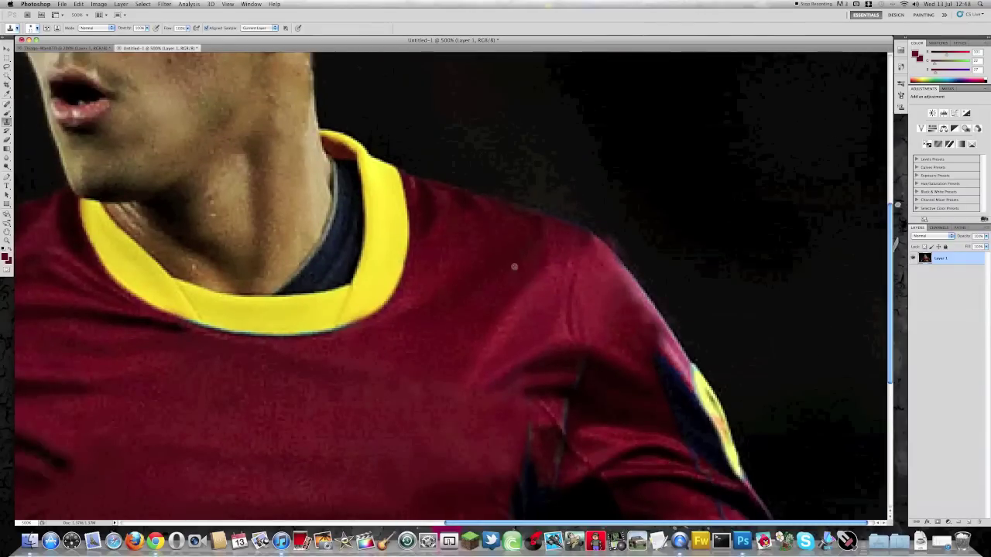
key(ctrl+minus)
key(ctrl+minus)
key(ctrl+minus)
Step: Step backward to undo the shoulder clone retouch
click(78, 4)
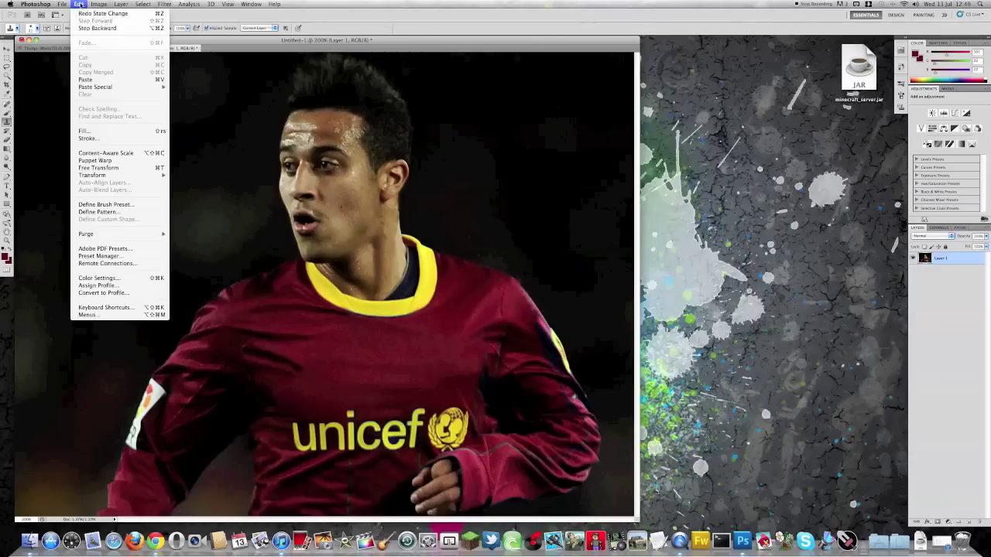
click(93, 27)
click(76, 4)
click(8, 77)
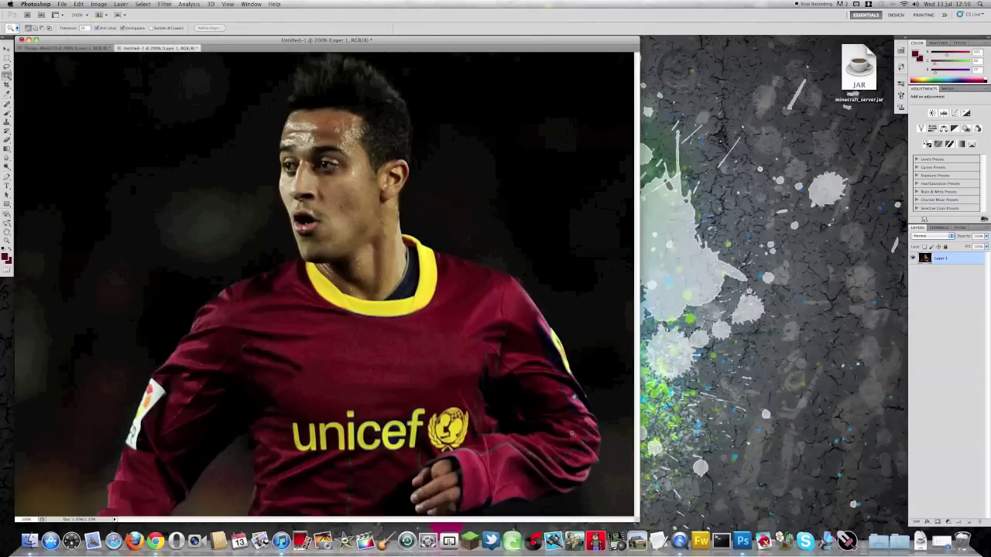
key(ctrl+plus)
drag(7, 78, 31, 75)
drag(720, 434, 679, 236)
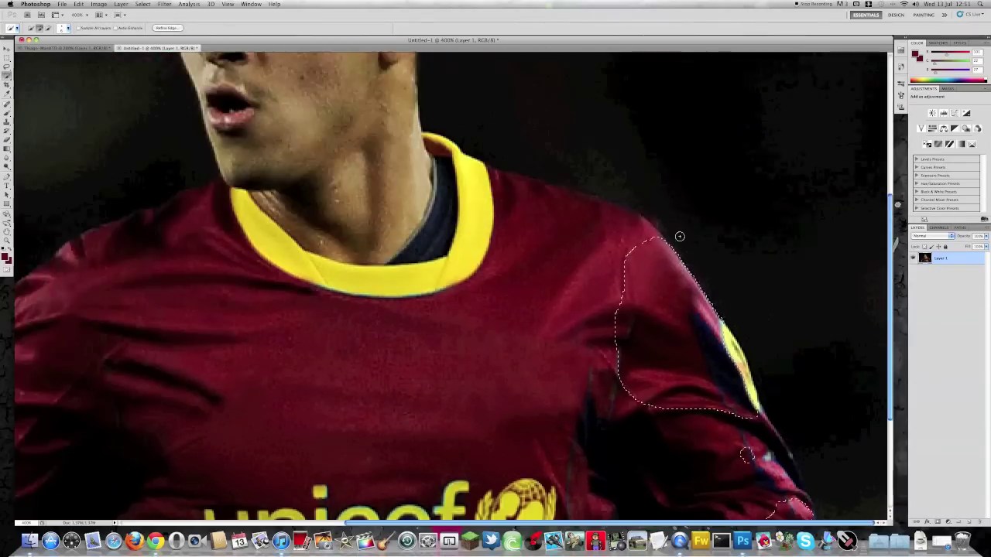
scroll(679, 236, down, 5)
drag(805, 370, 805, 390)
scroll(780, 430, up, 3)
key(shift+w)
drag(780, 430, 766, 390)
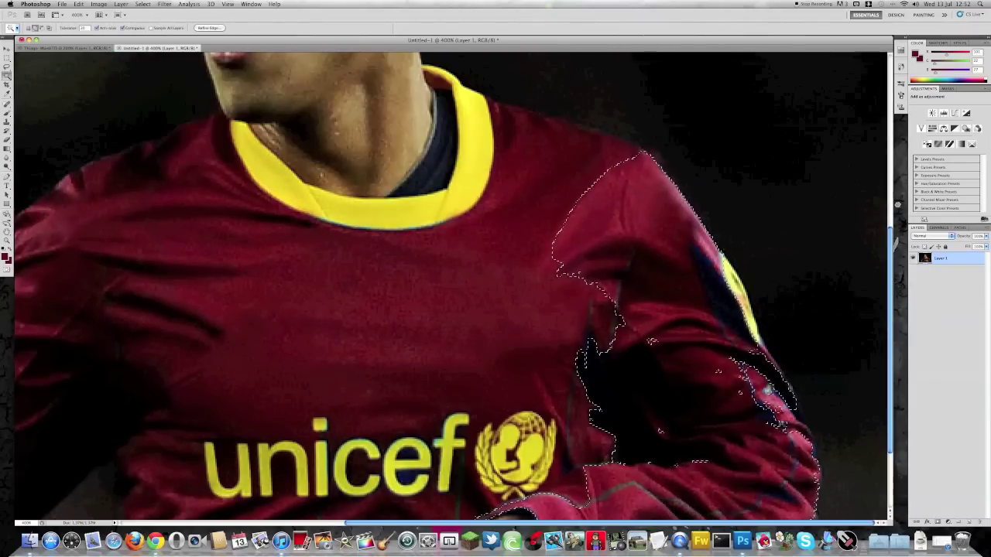
scroll(766, 390, left, 2)
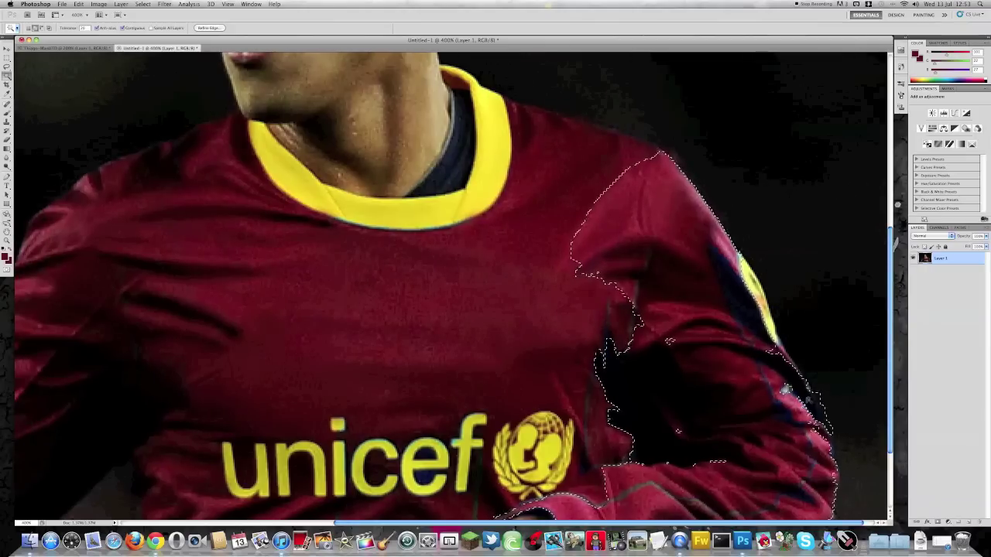
key(super+minus)
key(super+u)
drag(779, 290, 339, 260)
mouse_move(318, 309)
mouse_down()
mouse_move(285, 312)
mouse_move(318, 315)
mouse_up()
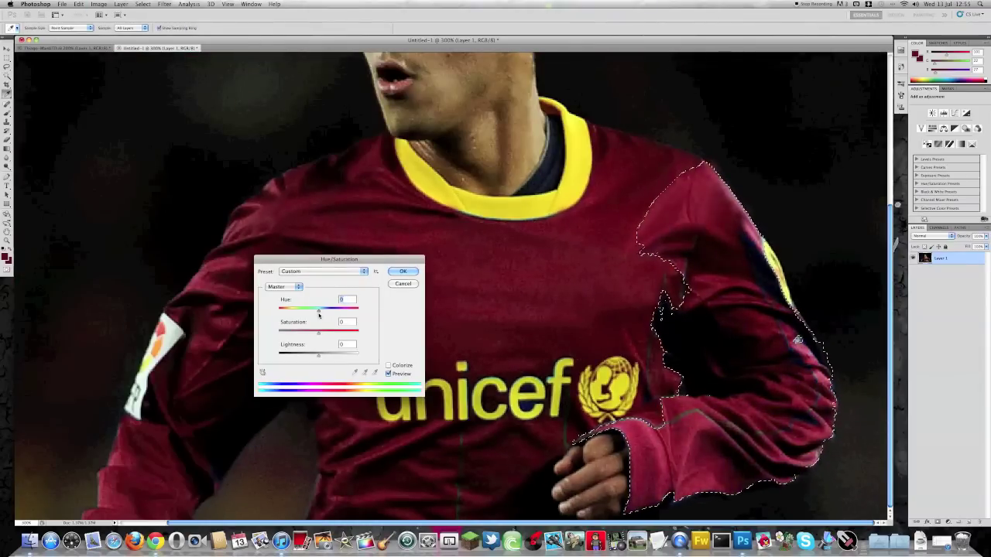
key(Return)
key(super+d)
key(super+minus)
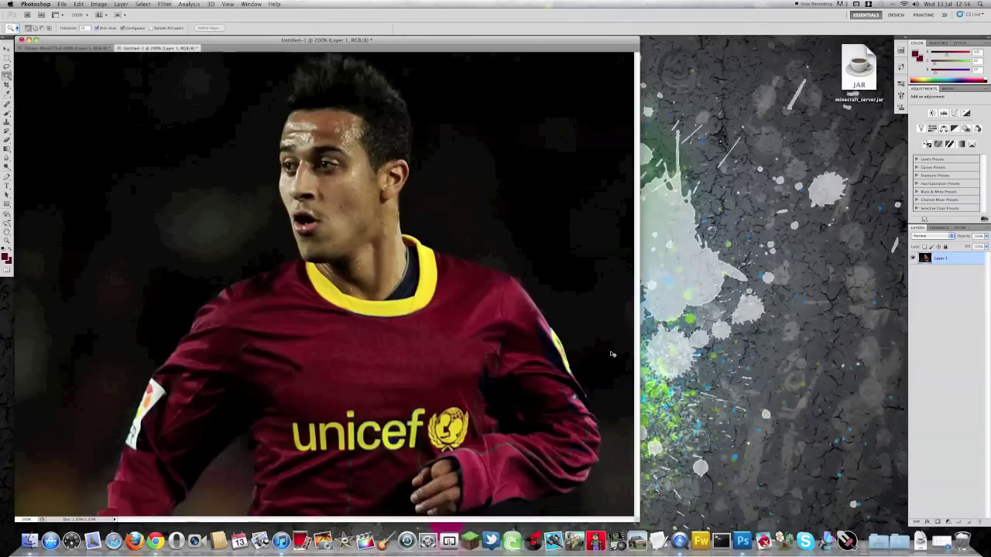
Step: Clone plain red fabric over the yellow 'unicef' lettering on the chest
key(s)
key(super+plus)
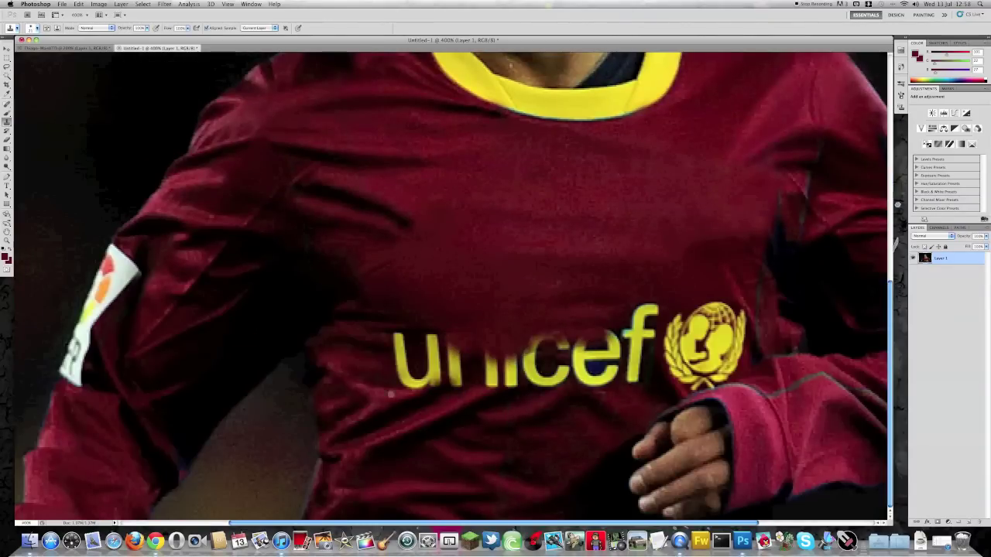
drag(391, 394, 498, 390)
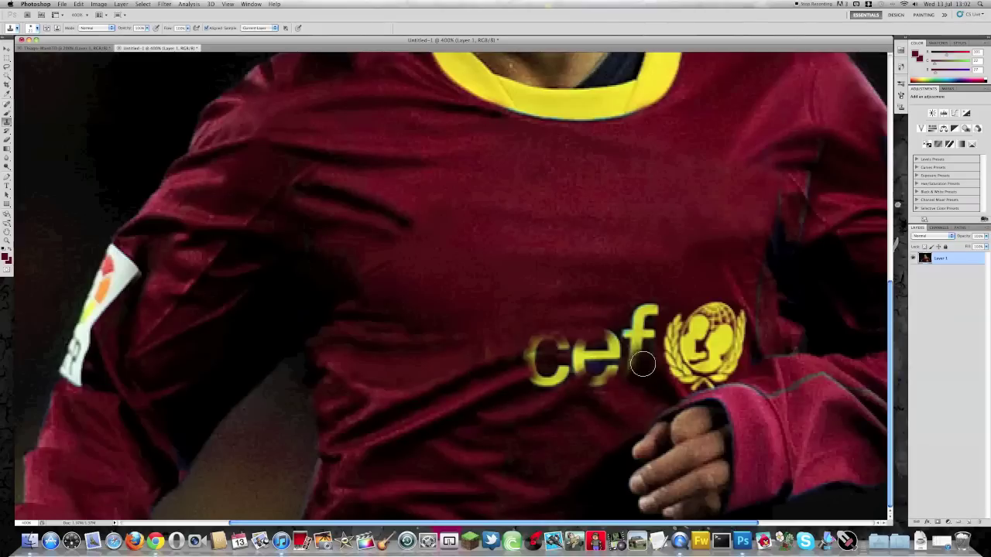
mouse_move(536, 315)
mouse_down()
mouse_move(485, 345)
mouse_move(646, 354)
mouse_move(546, 377)
mouse_move(578, 368)
mouse_up()
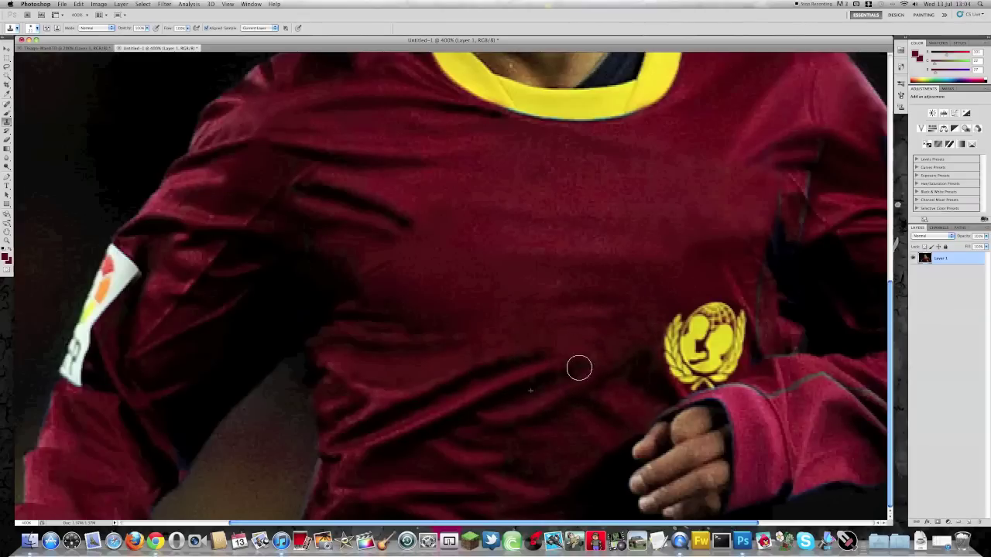
Step: Cover the yellow crest emblem completely with cloned red fabric
scroll(523, 338, right, 5)
mouse_move(581, 309)
mouse_down()
mouse_move(565, 379)
mouse_move(627, 353)
mouse_move(608, 317)
mouse_up()
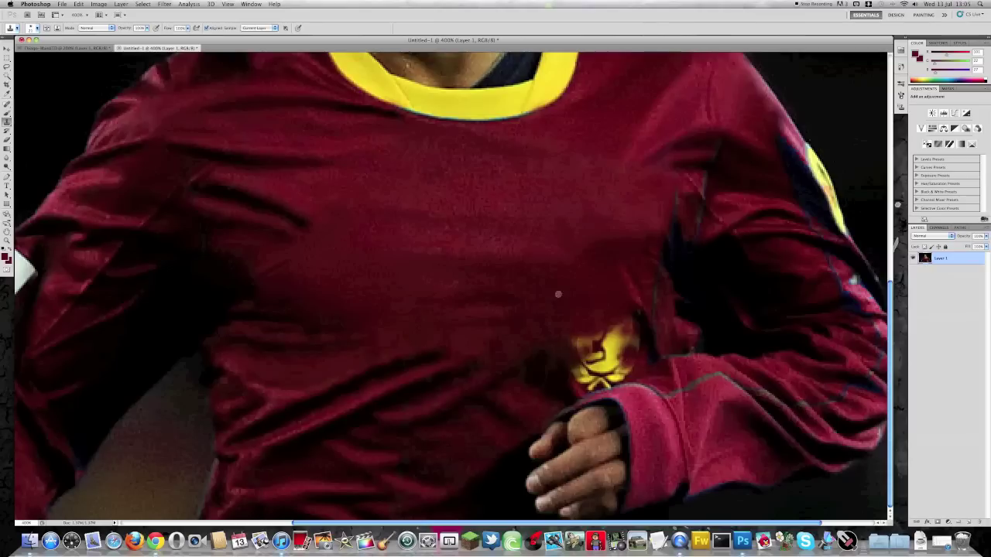
drag(592, 364, 572, 338)
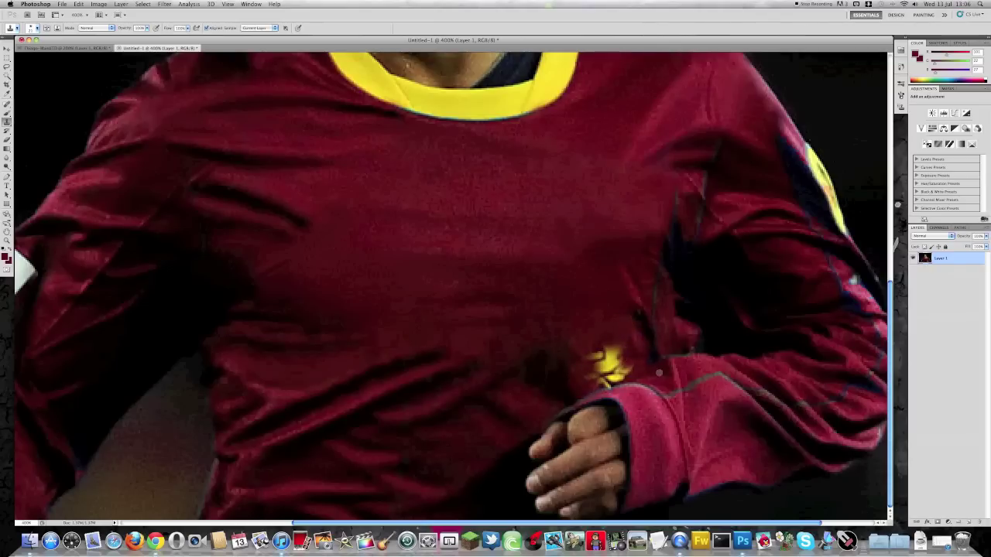
drag(631, 378, 595, 357)
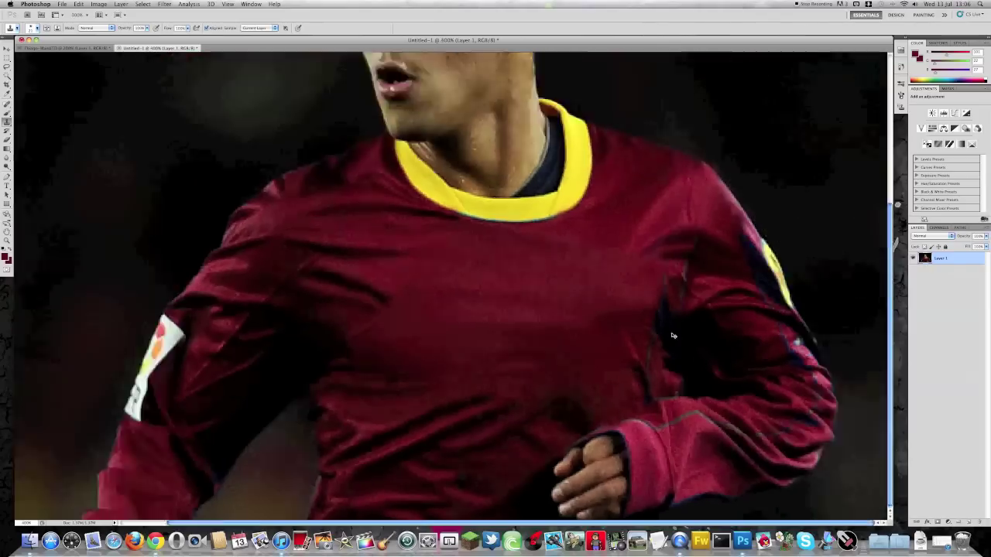
Step: Clone red fabric over the blue sleeve stripe and smooth the cuff and shoulder edges
drag(579, 320, 596, 325)
drag(795, 402, 790, 333)
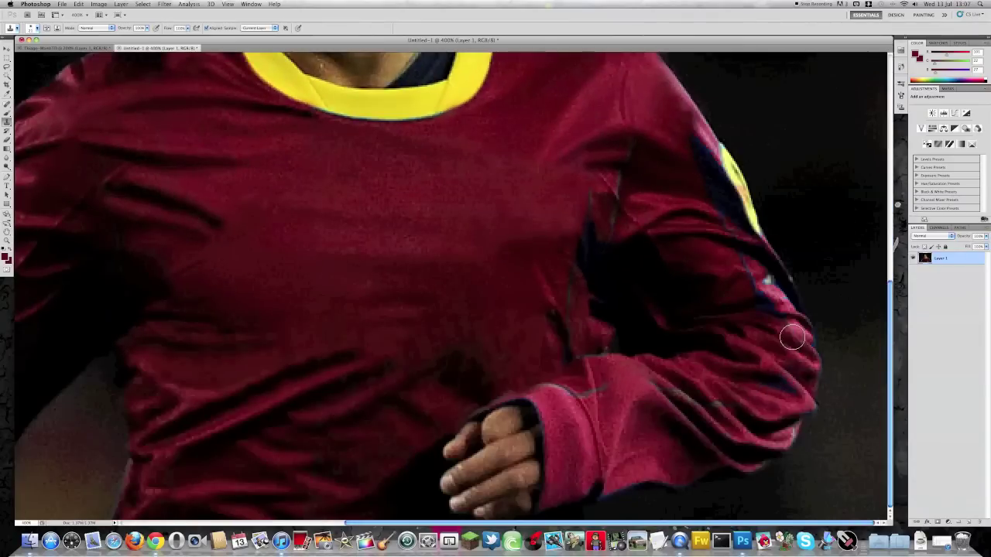
mouse_move(606, 463)
mouse_down()
mouse_move(588, 482)
mouse_move(684, 467)
mouse_up()
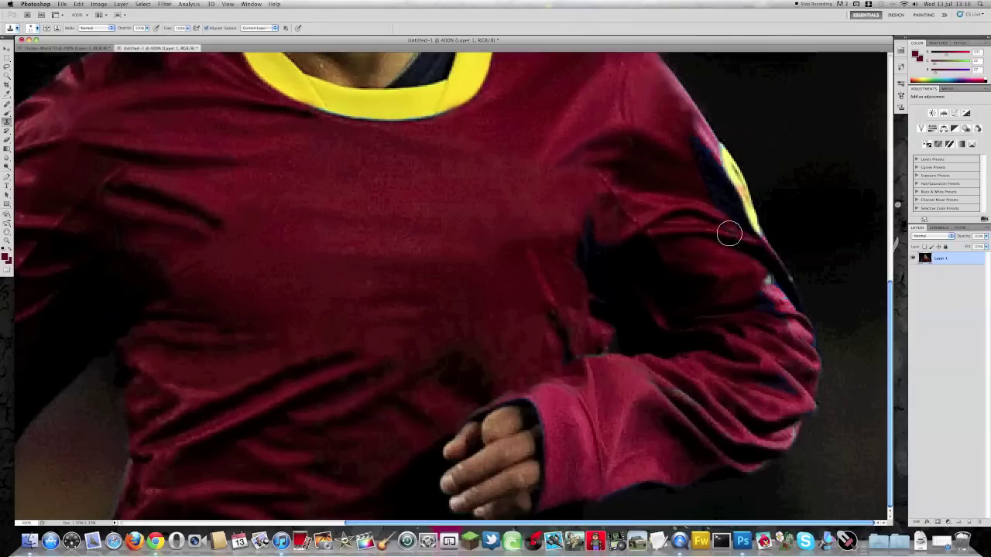
scroll(589, 242, up, 3)
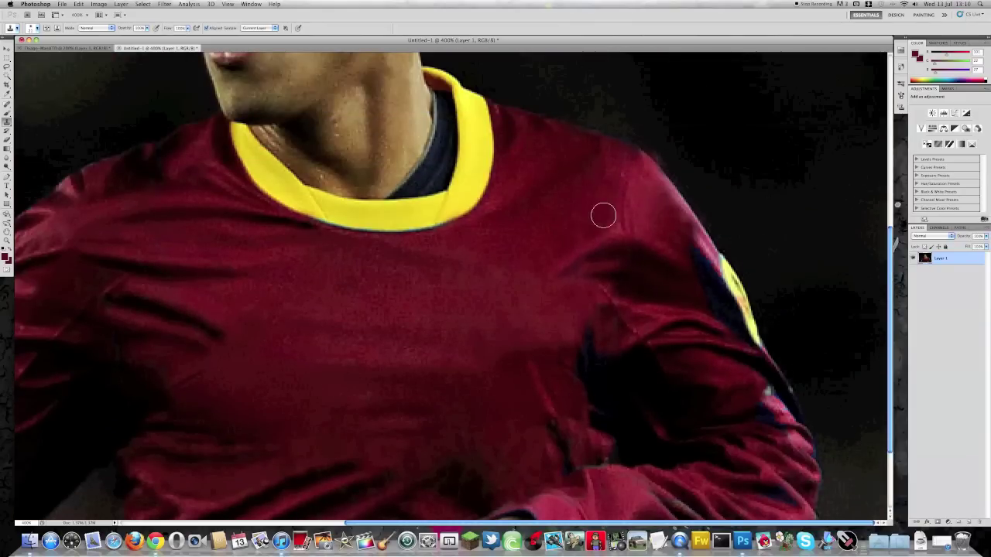
drag(611, 174, 654, 167)
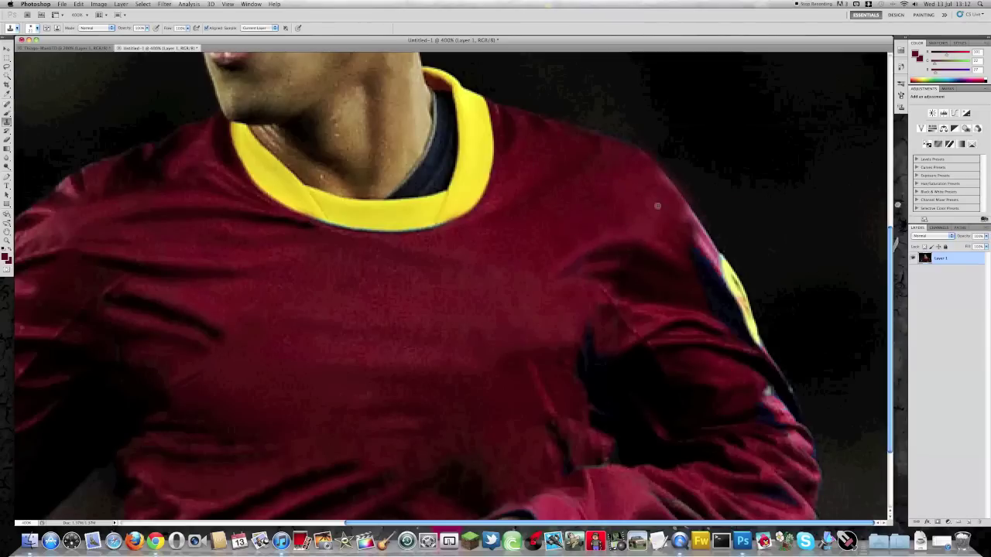
drag(693, 250, 695, 260)
drag(756, 318, 761, 336)
scroll(749, 324, up, 5)
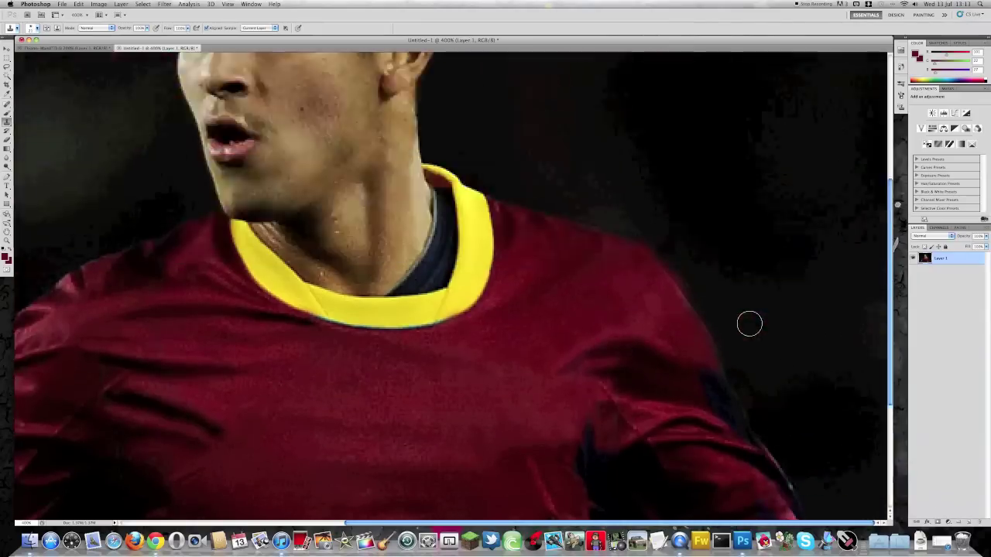
scroll(749, 323, down, 8)
scroll(542, 394, down, 2)
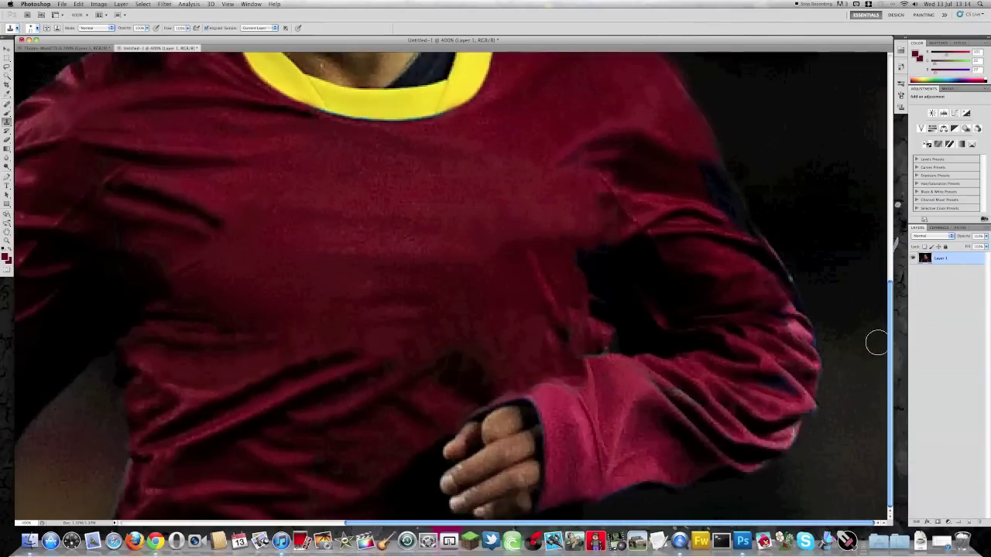
Step: Cover the league badge on the other upper sleeve with cloned red fabric
drag(873, 343, 137, 399)
scroll(137, 399, down, 5)
mouse_move(267, 174)
mouse_down()
mouse_move(214, 336)
mouse_move(188, 321)
mouse_move(261, 212)
mouse_move(231, 216)
mouse_up()
mouse_move(221, 348)
mouse_down()
mouse_move(199, 299)
mouse_move(228, 261)
mouse_move(213, 212)
mouse_up()
Step: Magic Wand-select the red shirt body, including its right side and underarm
key(super+minus)
key(super+minus)
key(super+minus)
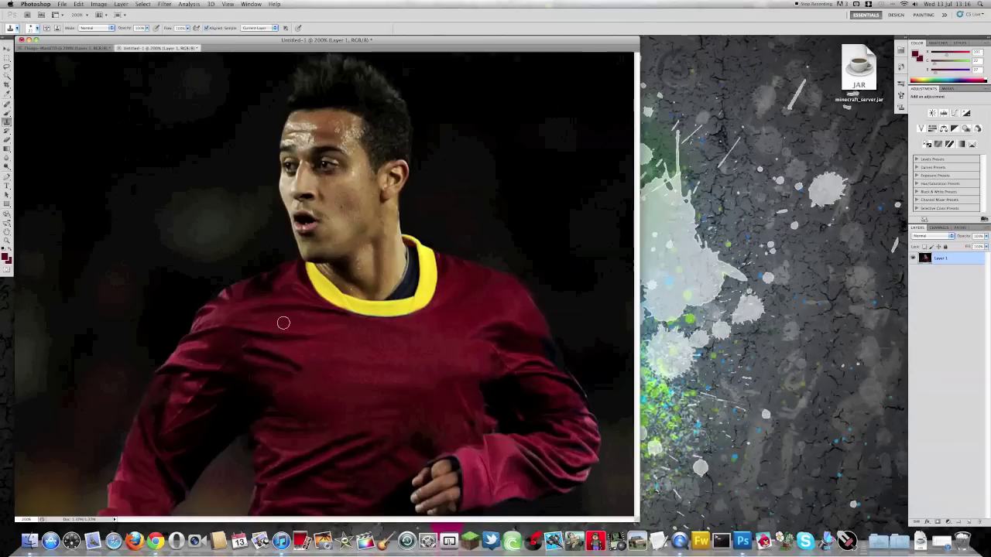
key(w)
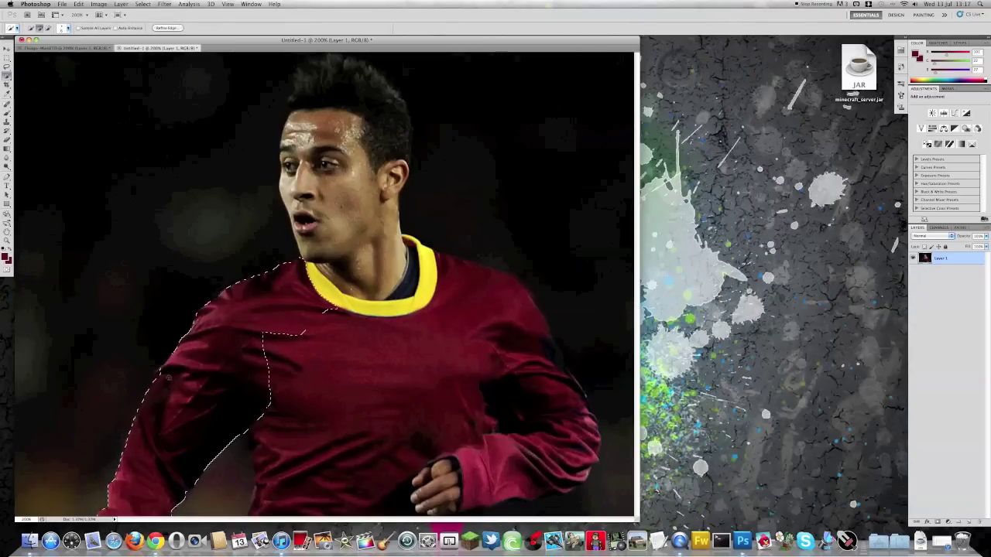
shift+click(265, 446)
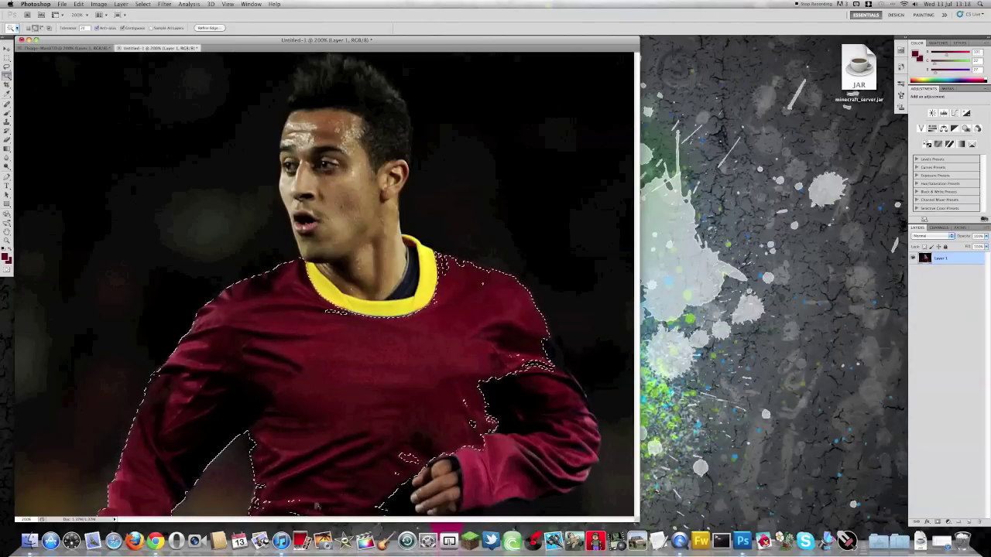
shift+click(521, 360)
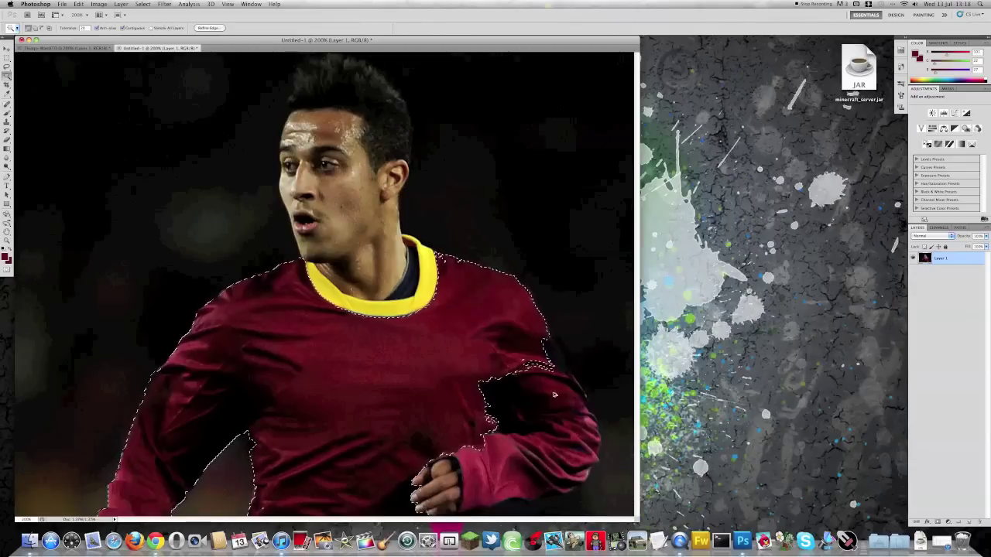
shift+click(541, 375)
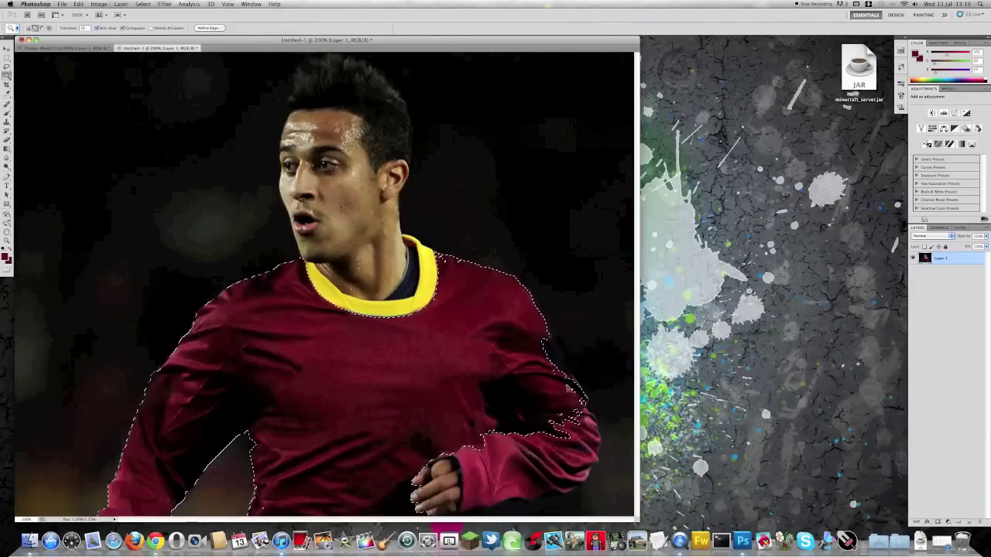
Step: Preview a hue shift on the shirt, cancel it, then select the pink lower sleeve
key(super+u)
drag(340, 259, 696, 259)
mouse_move(675, 308)
mouse_down()
mouse_move(660, 311)
mouse_move(675, 308)
mouse_up()
click(760, 283)
click(495, 465)
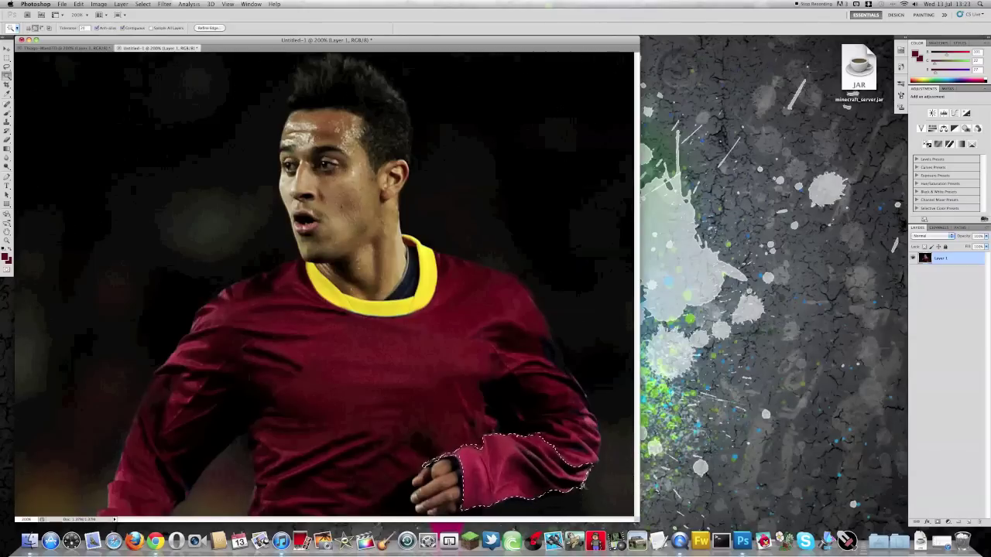
key(super+plus)
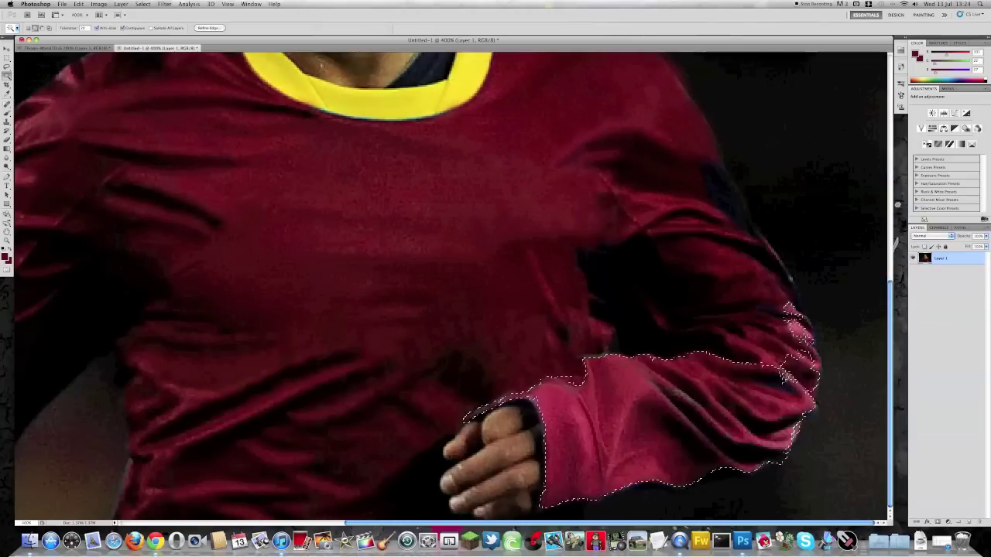
Step: Shift the pink sleeve's hue toward red with Colorize off and Magentas range, then apply
key(super+minus)
key(super+u)
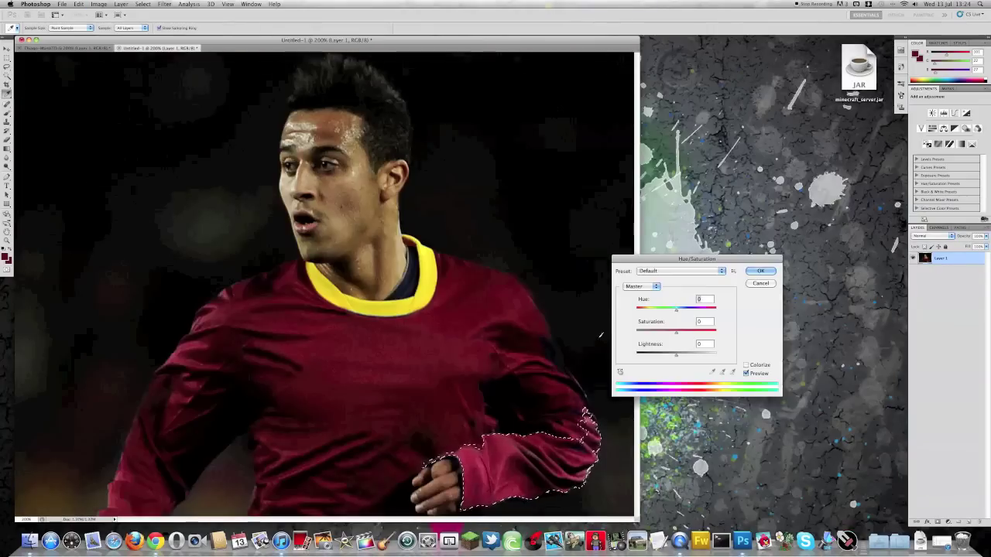
mouse_move(663, 311)
mouse_down()
mouse_move(705, 308)
mouse_move(693, 309)
mouse_up()
click(746, 365)
click(746, 365)
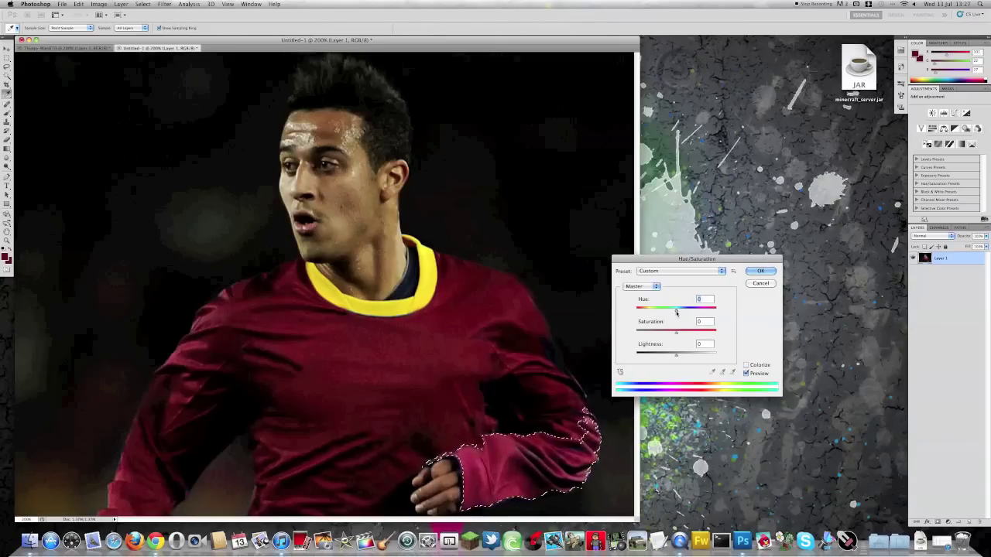
key(alt+3)
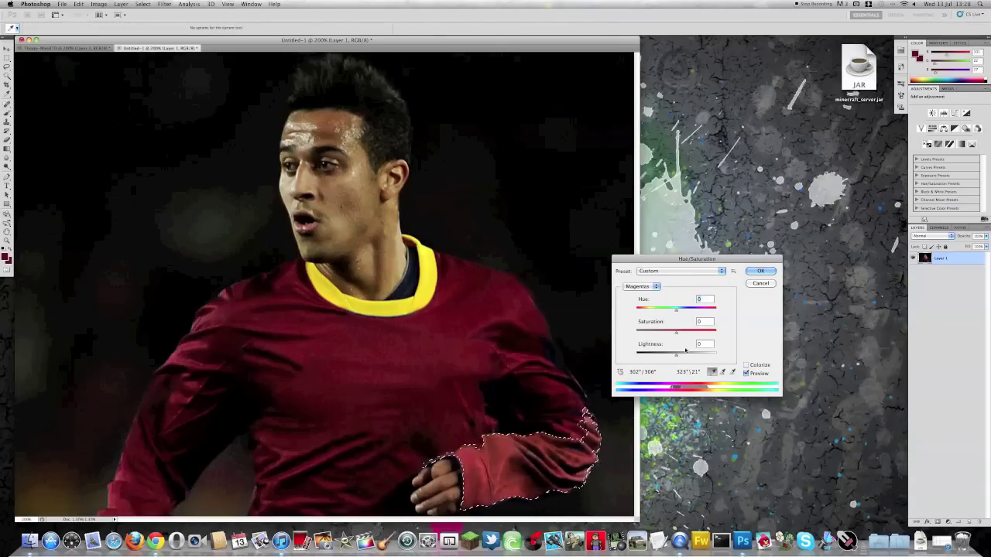
key(Return)
shift+click(139, 464)
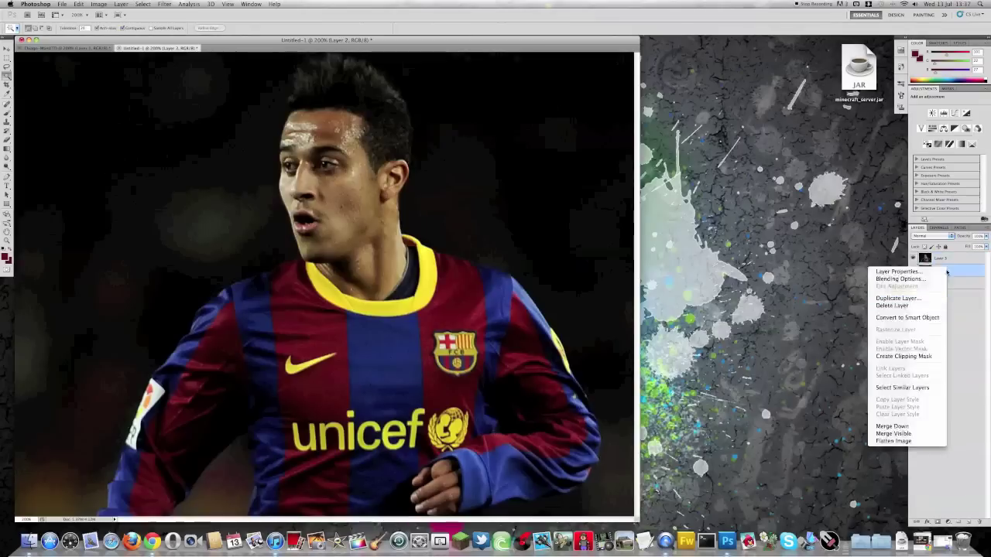
Step: Copy the image to a new layer and select the right sleeve's blue stripe and cuff
key(Escape)
key(super+j)
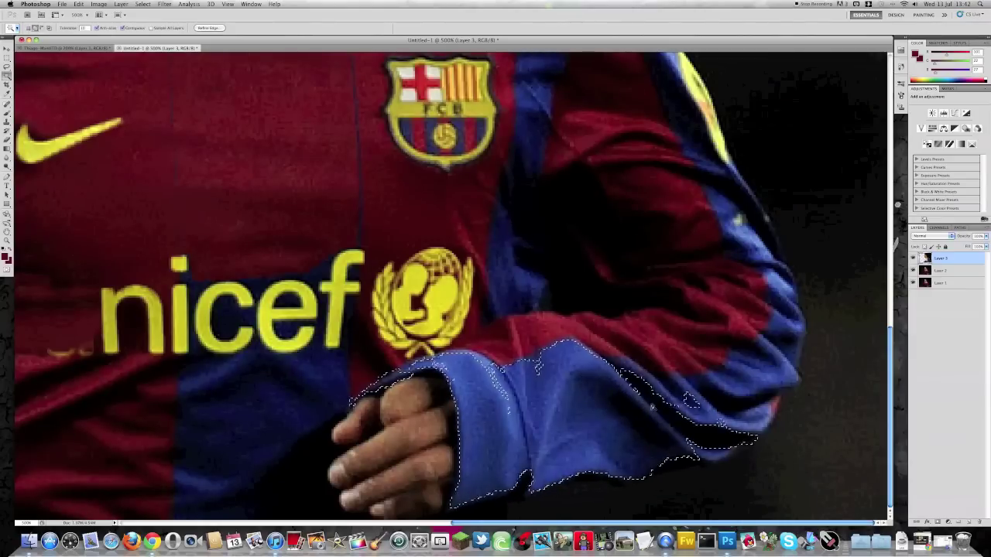
click(690, 401)
drag(685, 402, 762, 357)
scroll(450, 286, up, 2)
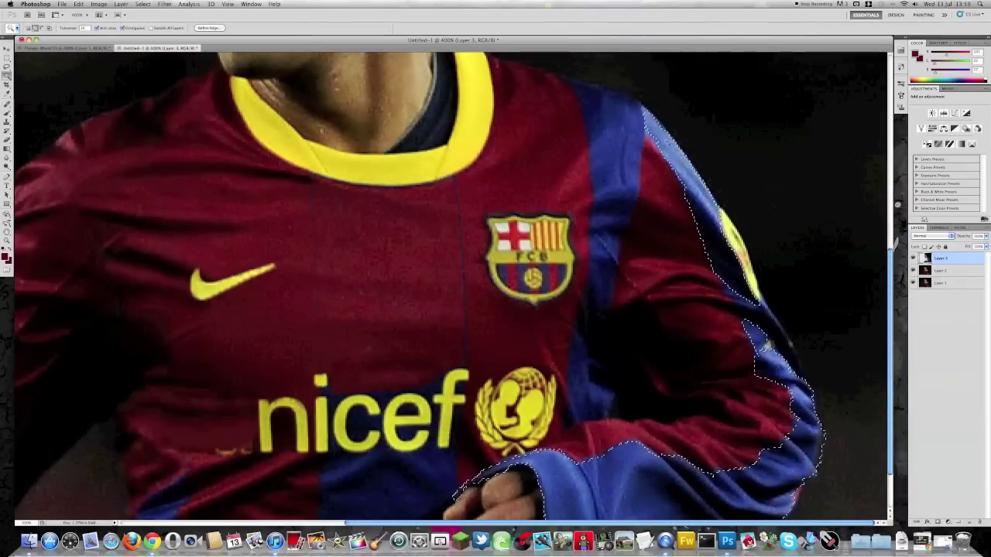
scroll(450, 285, down, 2)
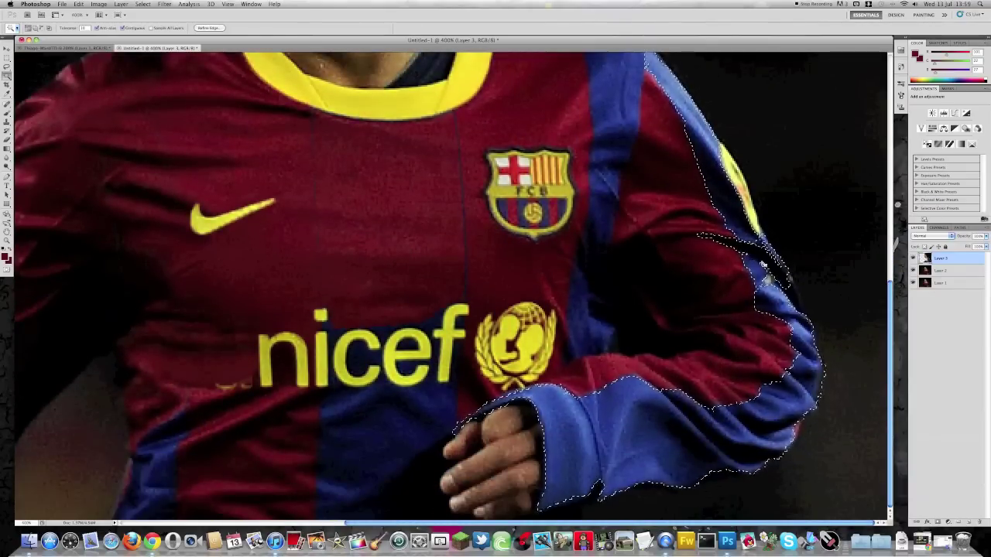
key(super+plus)
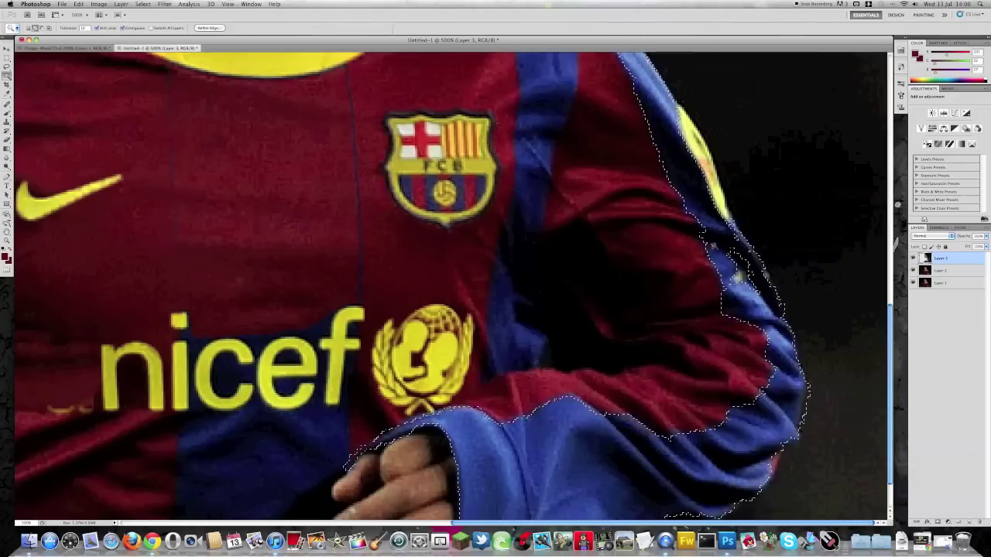
scroll(449, 286, down, 2)
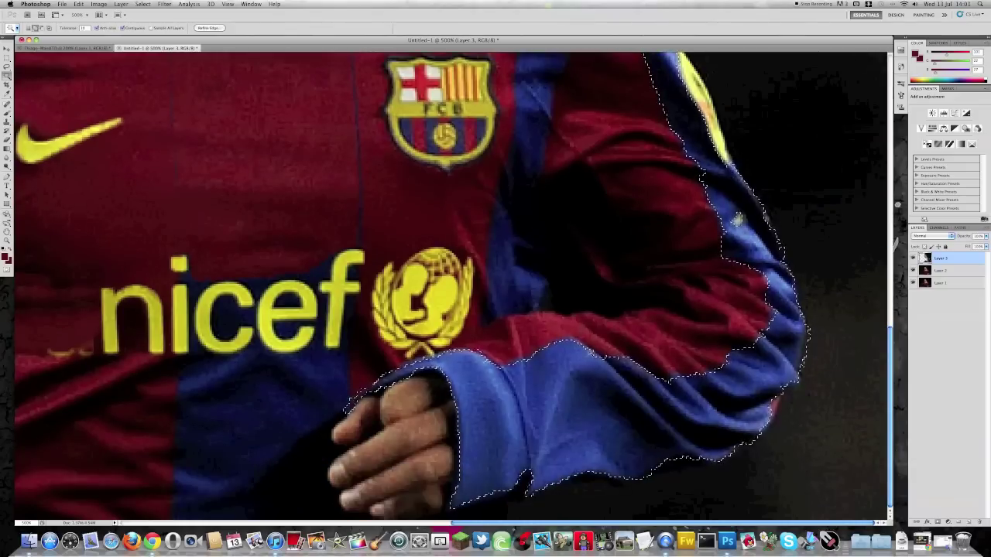
scroll(737, 220, up, 9)
key(super+minus)
key(super+minus)
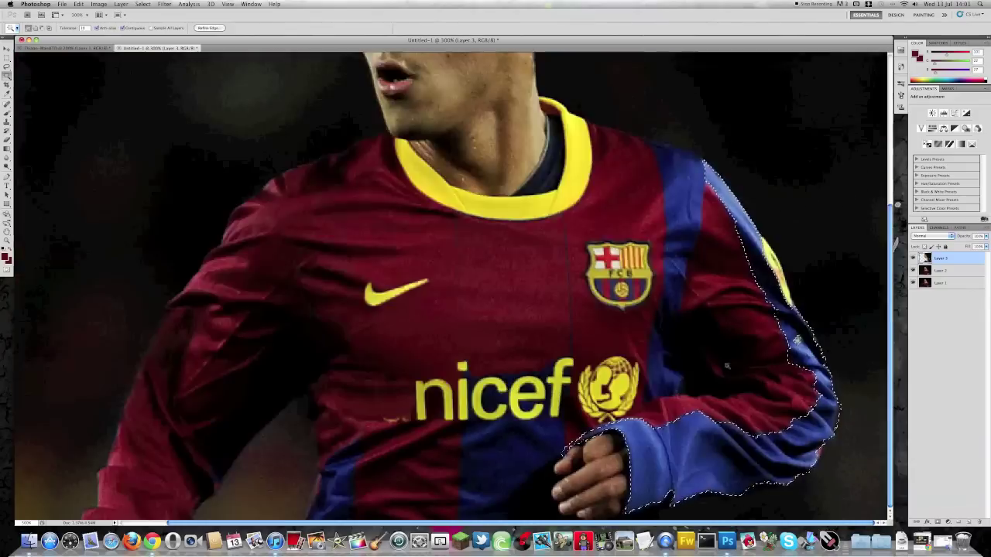
Step: Shift the selected sleeve from blue to red with Hue/Saturation
click(99, 4)
click(205, 72)
mouse_move(364, 245)
mouse_down()
mouse_move(395, 246)
mouse_move(347, 243)
mouse_move(395, 242)
mouse_move(365, 266)
mouse_move(360, 290)
mouse_up()
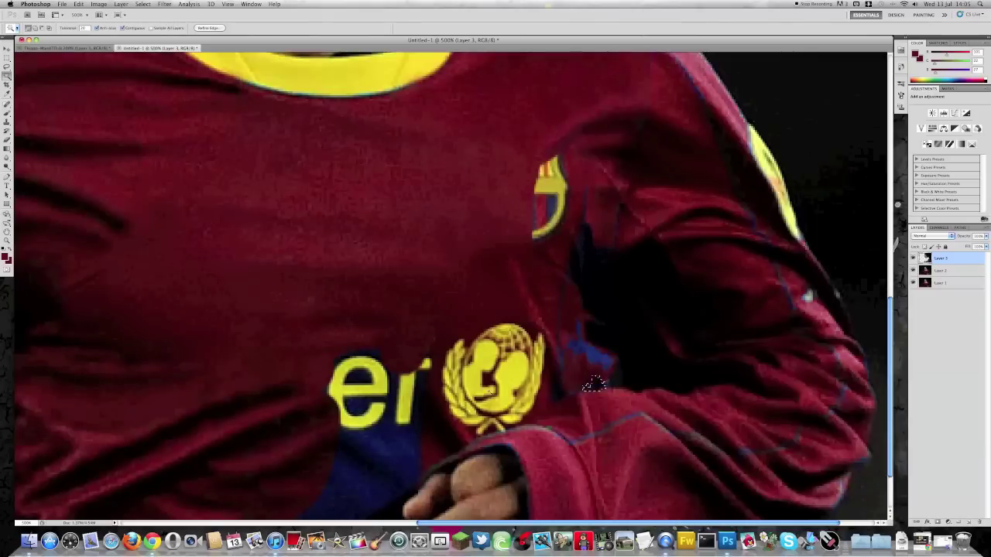
click(416, 487)
Step: Delete the spare layer and erase the chest lettering and logos from the top layer
click(971, 523)
click(550, 175)
key(e)
drag(465, 309, 534, 332)
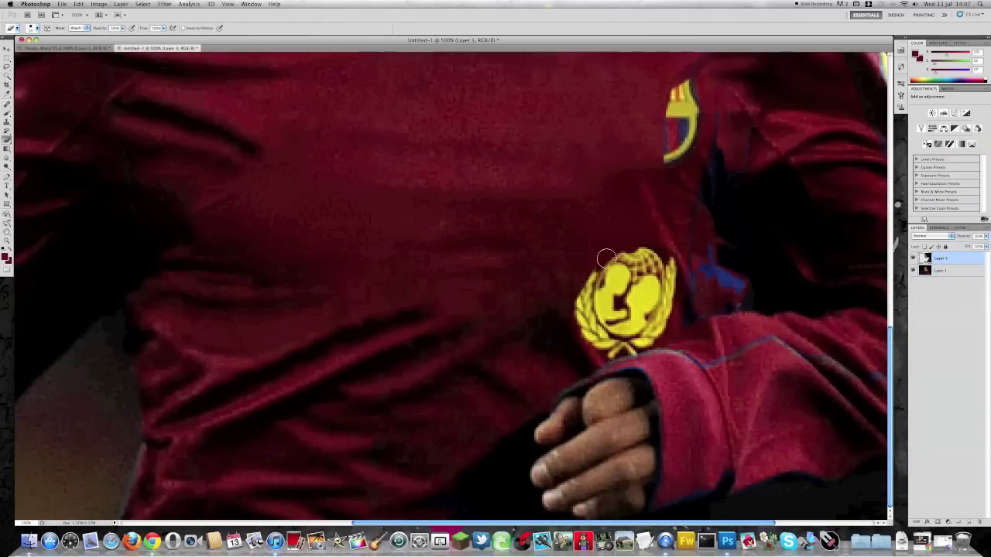
key(super+minus)
key(super+minus)
key(super+minus)
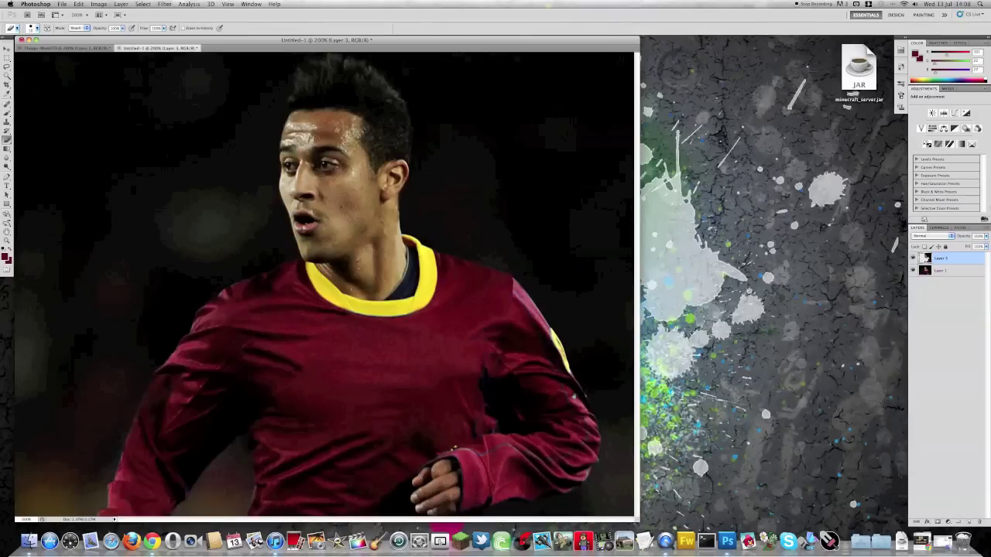
drag(454, 448, 388, 457)
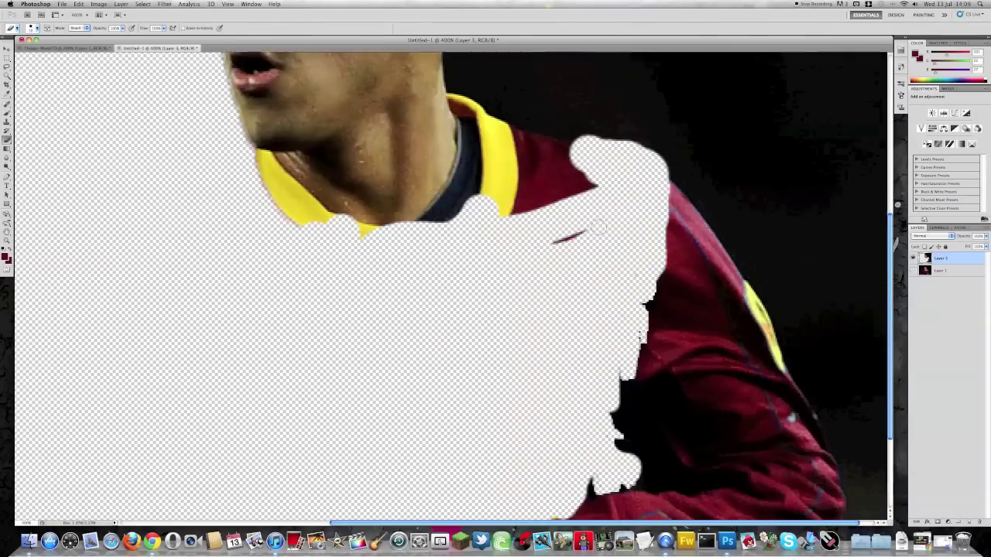
Step: Deselect, zoom to 400% on the shirt, and compare the erase before and after
key(e)
key(super+d)
key(super+plus)
key(super+plus)
scroll(469, 385, down, 3)
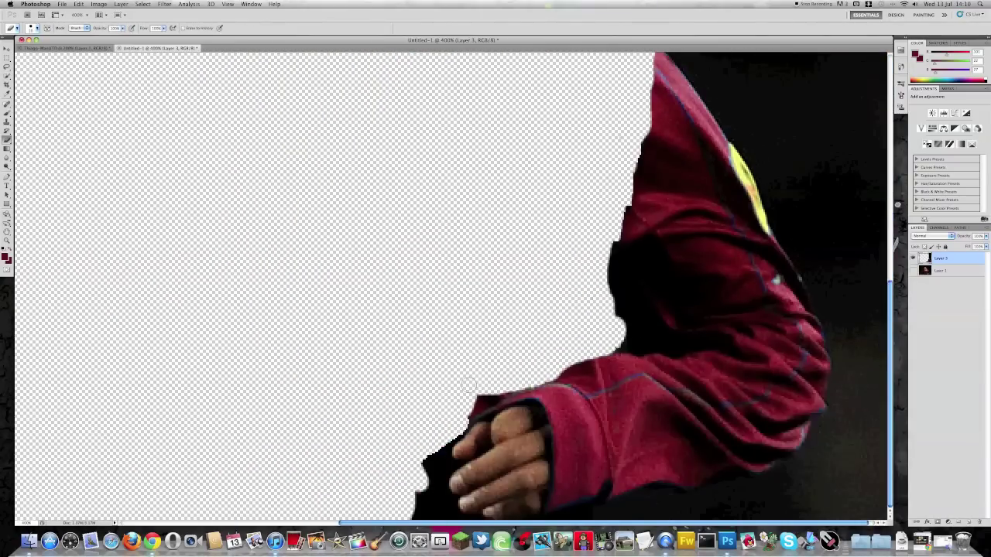
key(super+z)
key(super+z)
key(super+z)
key(super+z)
key(super+z)
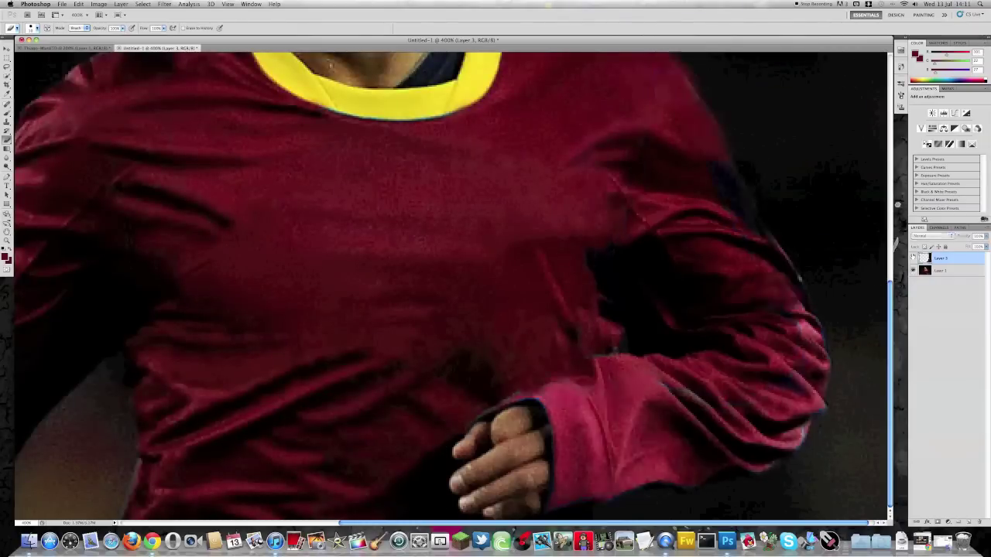
key(super+z)
key(super+z)
key(super+z)
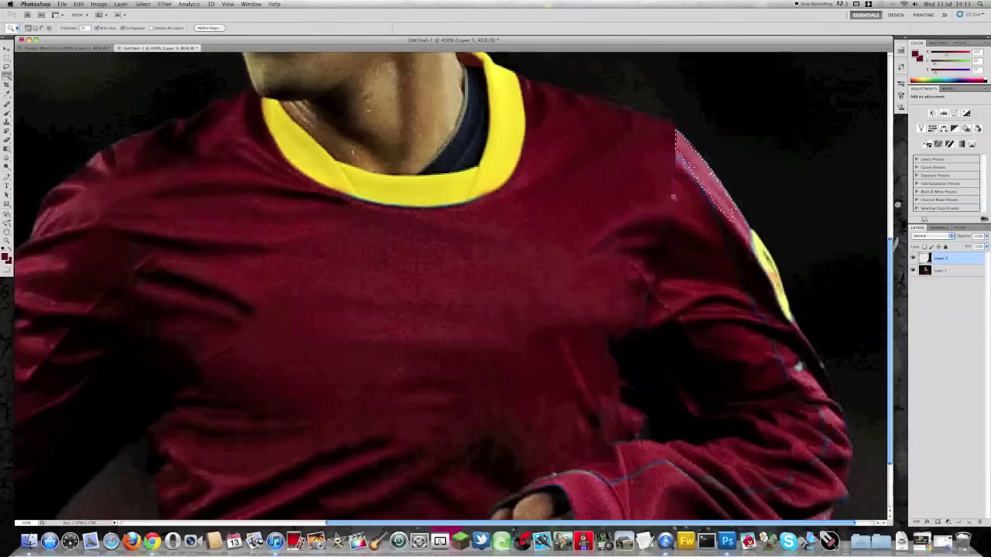
Step: Deselect and clone red fabric over the yellow badge on the right shoulder
key(super+d)
key(s)
scroll(565, 481, down, 3)
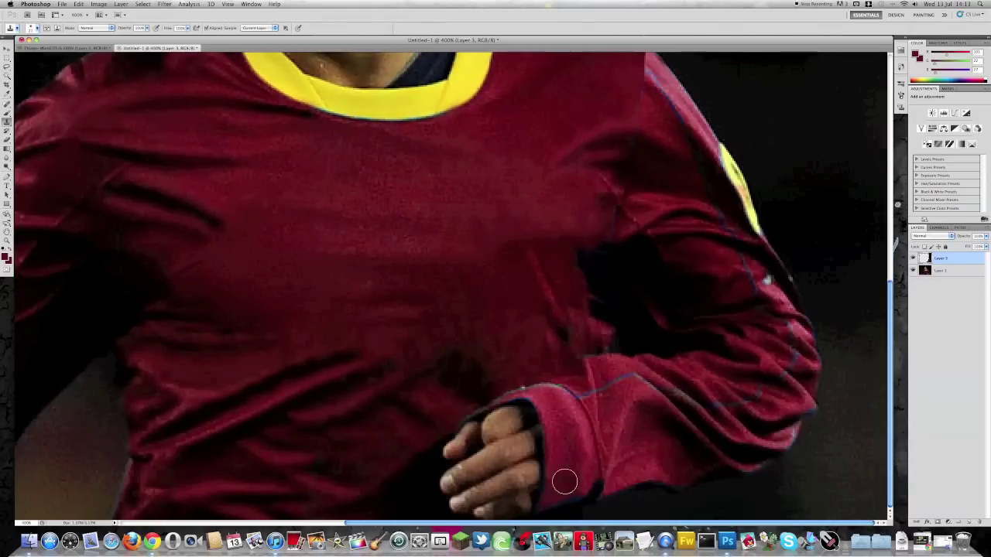
scroll(633, 399, up, 1)
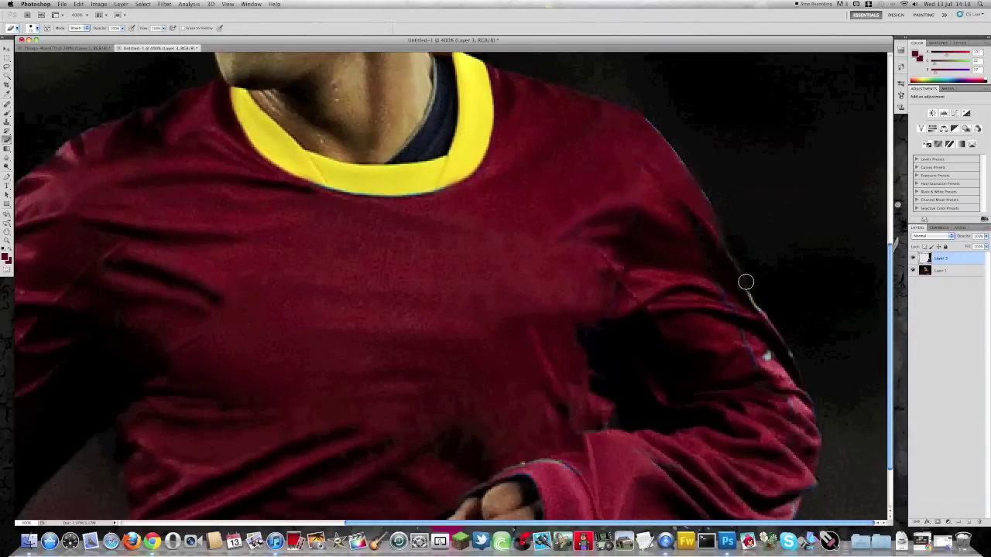
key(s)
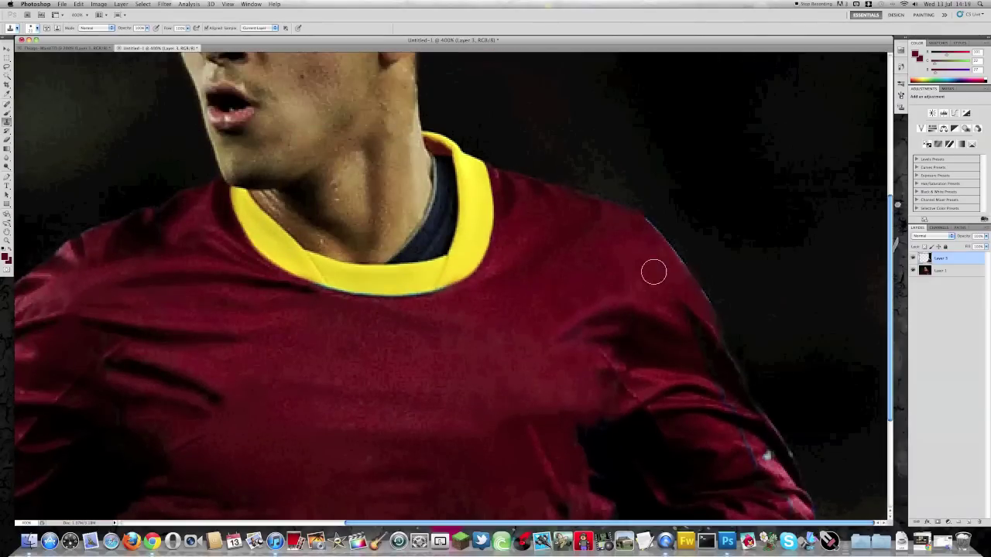
drag(617, 331, 608, 325)
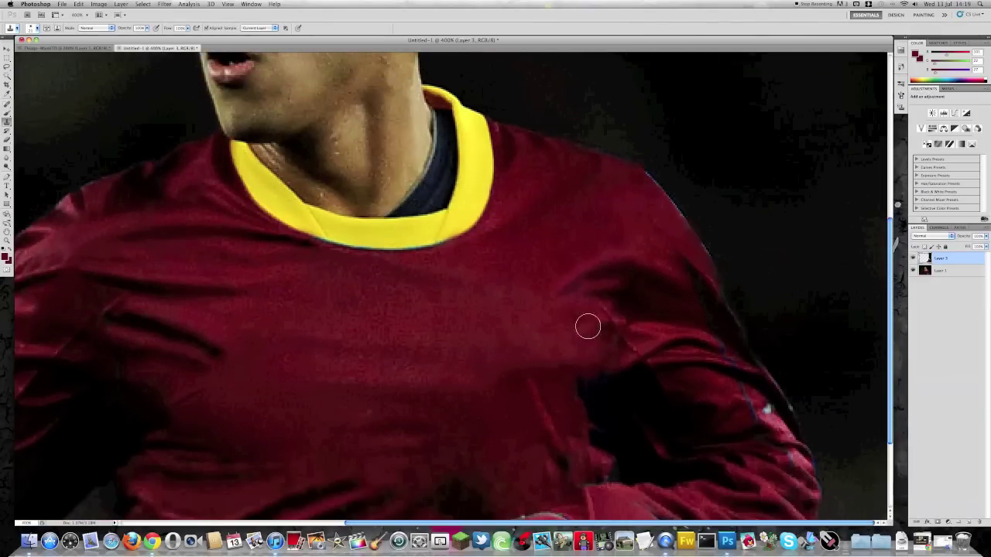
Step: Touch up the top shirt layer with Eraser and Clone Stamp, then flatten into Background
key(e)
alt+click(913, 259)
alt+click(913, 260)
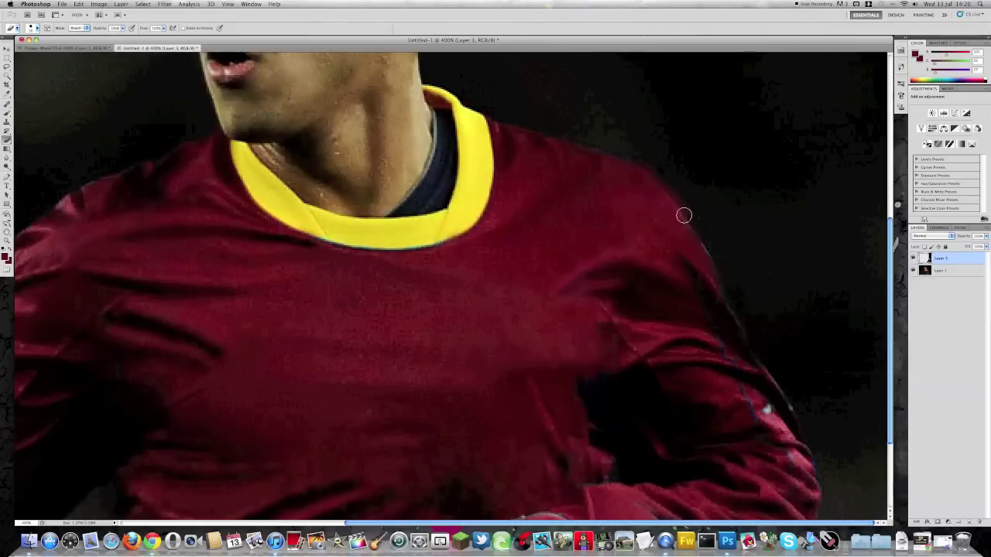
scroll(684, 215, up, 3)
key(s)
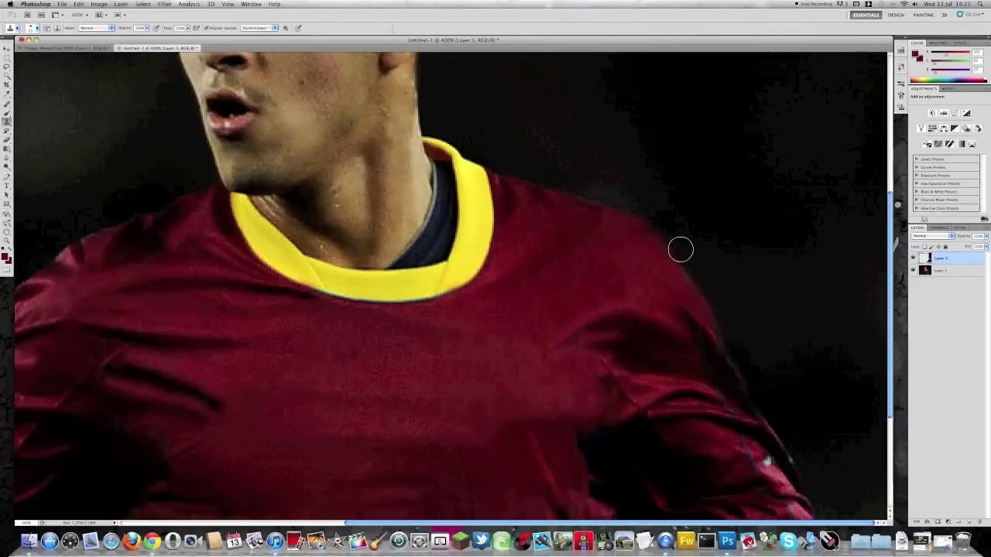
scroll(680, 249, down, 5)
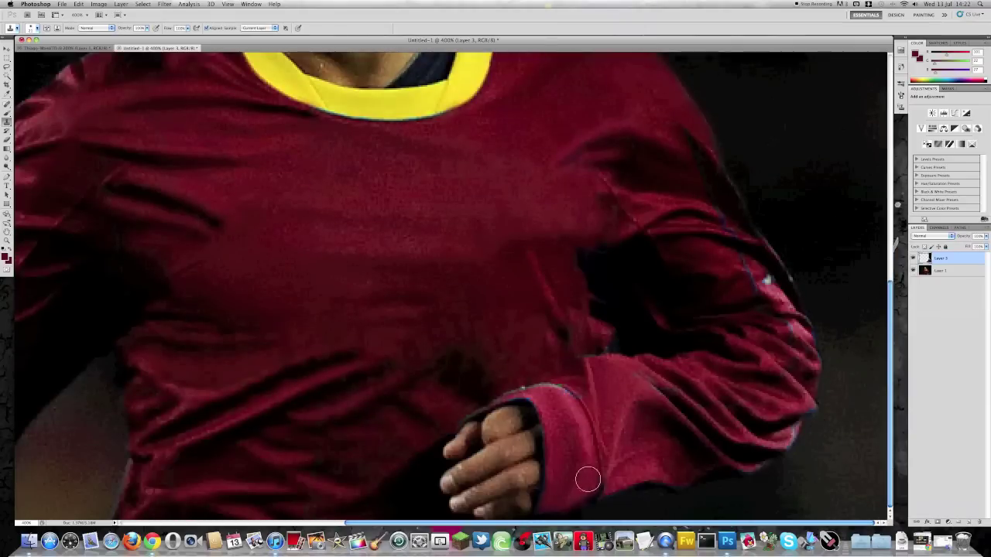
scroll(592, 511, up, 3)
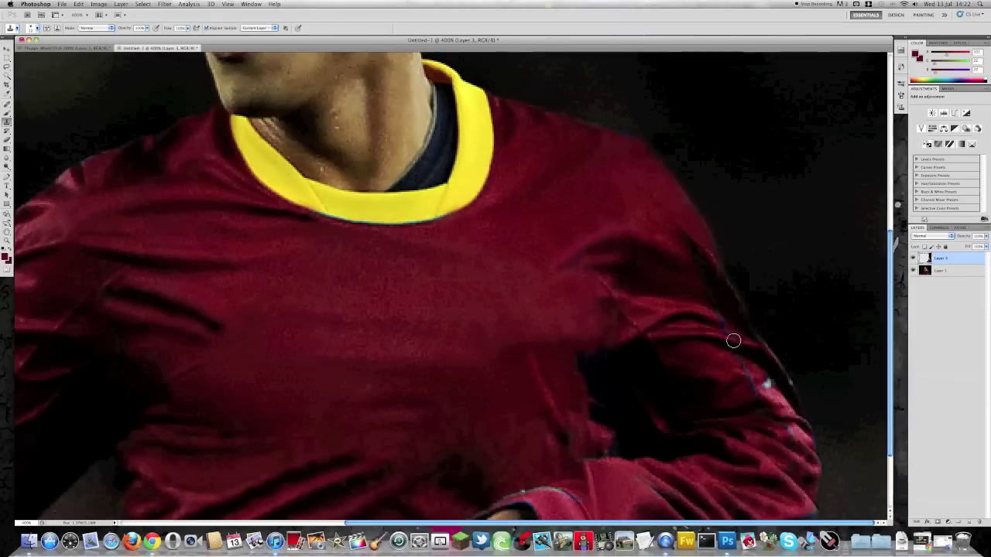
scroll(750, 397, down, 3)
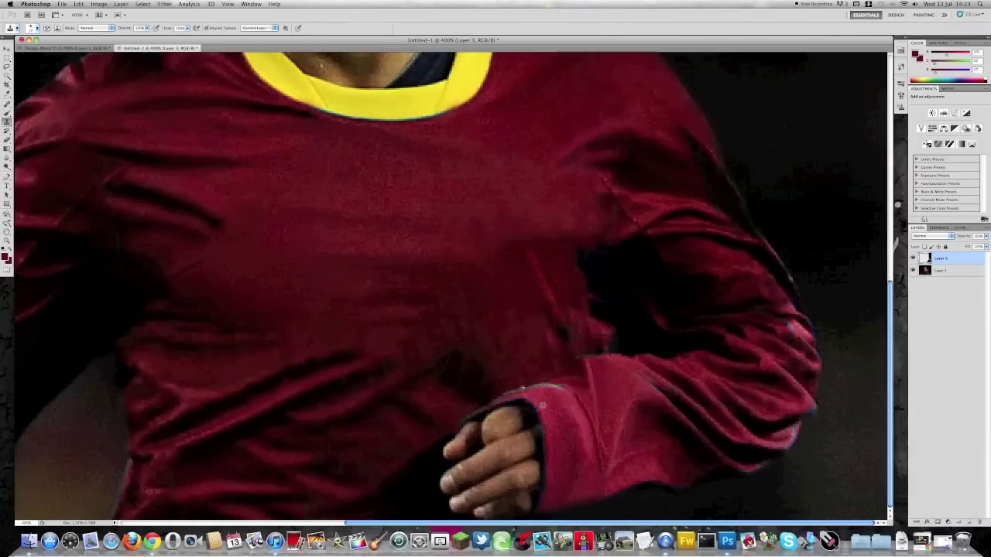
click(541, 404)
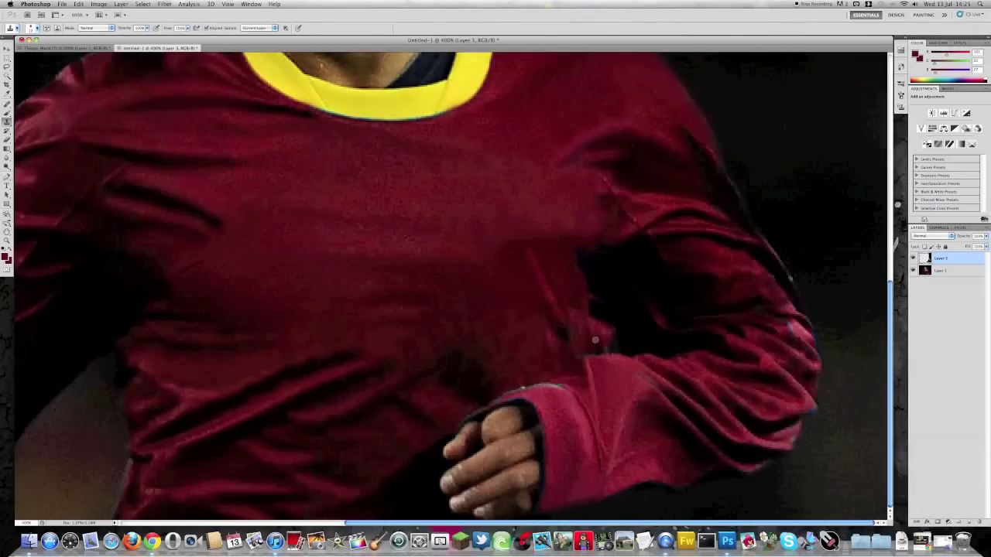
key(alt+bracketright)
Step: Flatten all layers, then clone the right sleeve edge smooth with a 12 px, 0% hardness brush
key(e)
key(ctrl+shift+e)
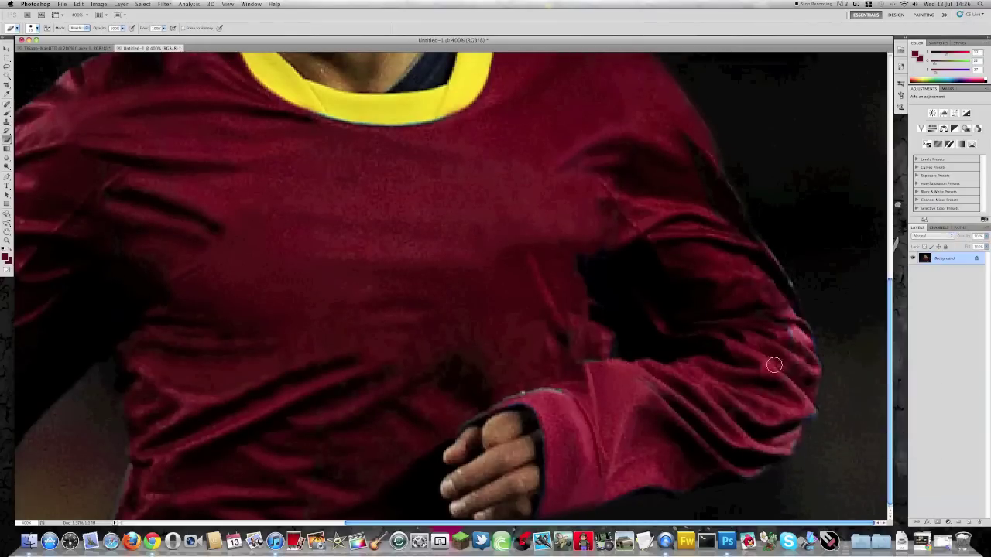
key(s)
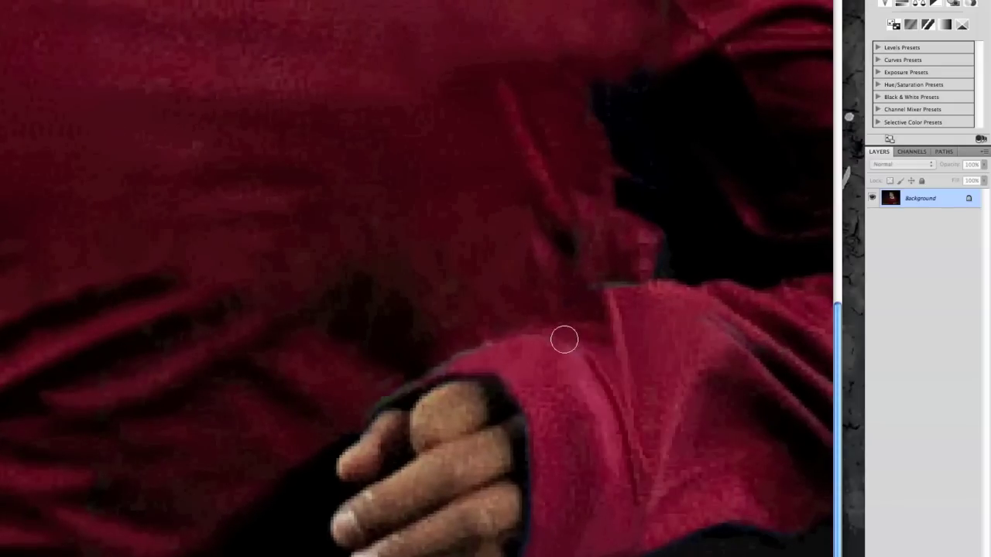
right_click(477, 361)
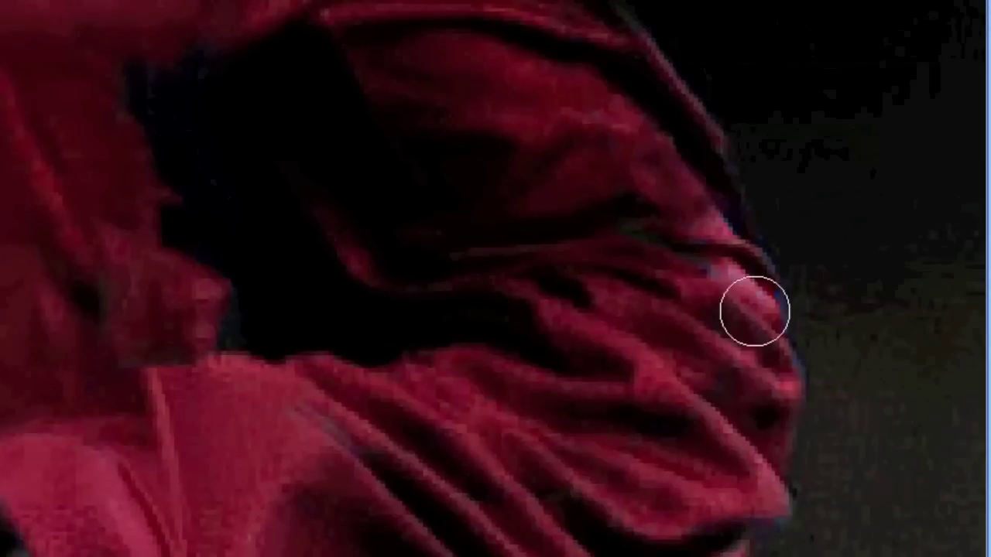
right_click(735, 290)
key(Return)
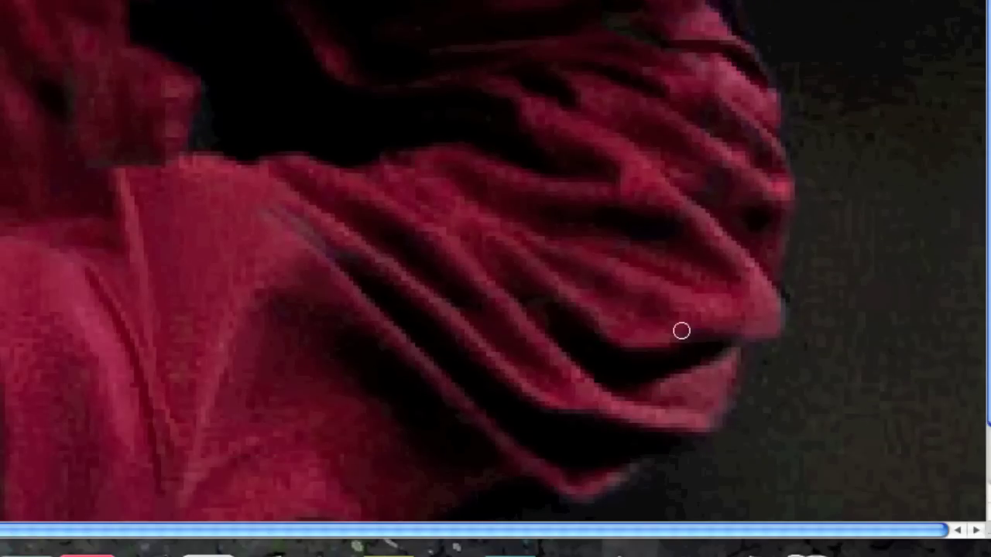
scroll(230, 332, up, 2)
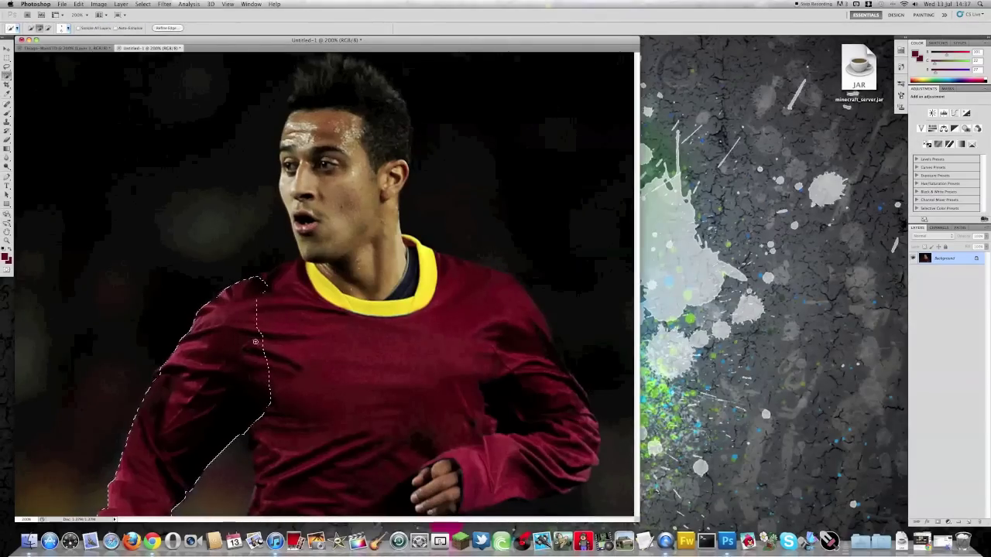
Step: With the Magic Wand at tolerance 10, add the sleeve areas and torso-side gap to the selection
click(450, 341)
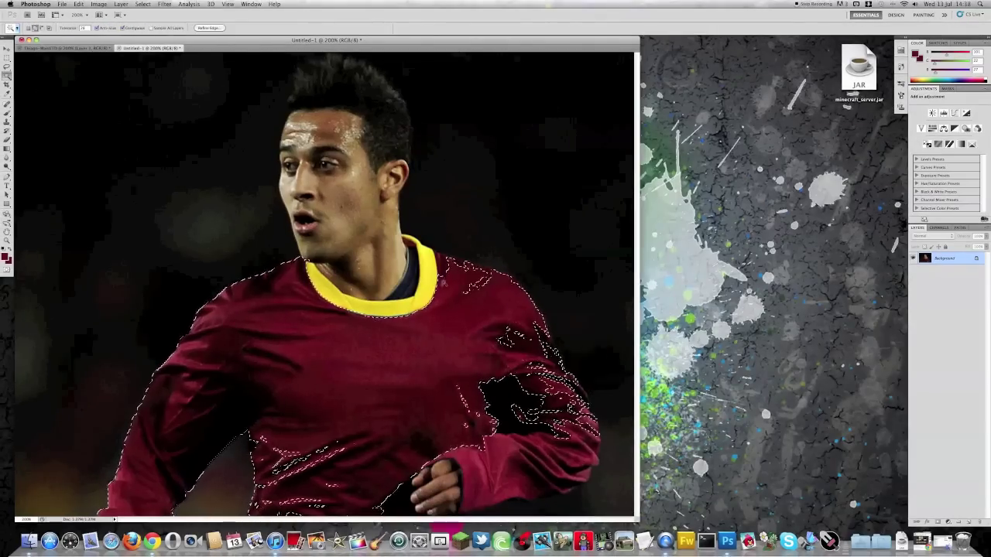
key(shift+w)
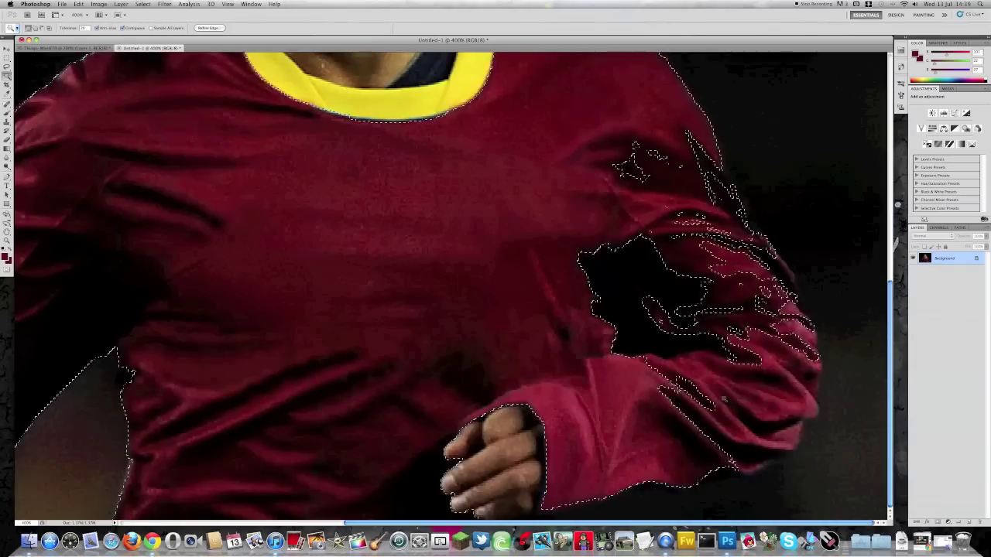
shift+click(723, 399)
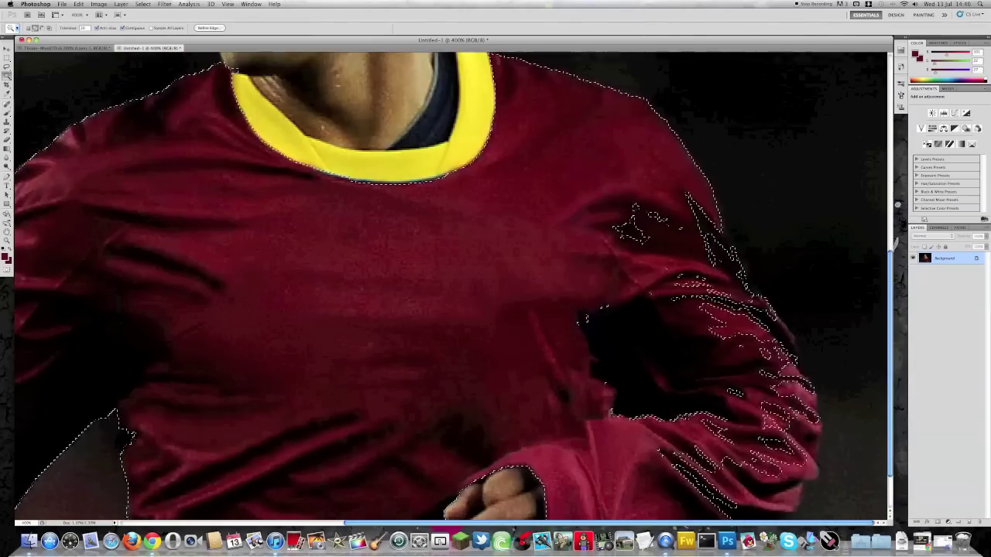
shift+click(619, 310)
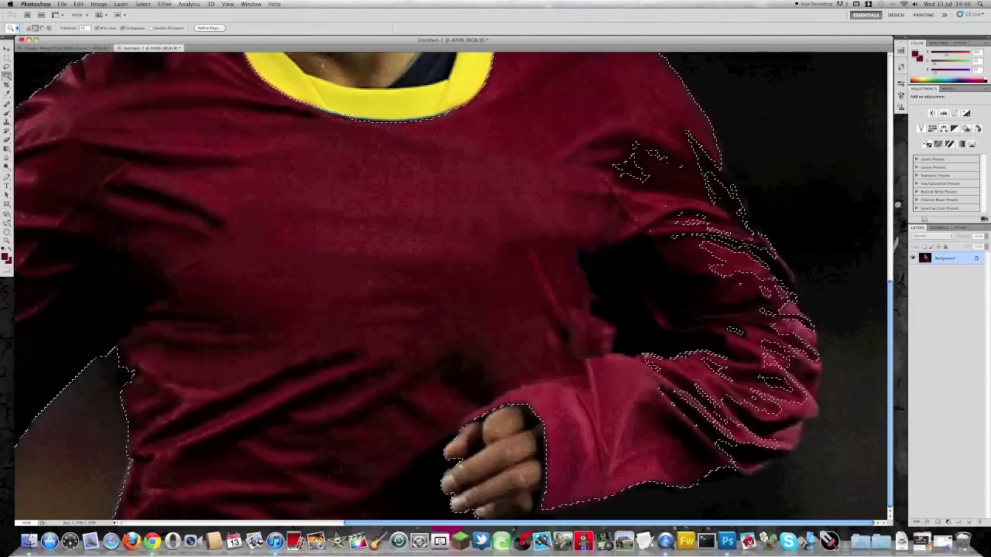
Step: Add the remaining right-sleeve patches and tidy the selection along the right arm edge
shift+click(712, 361)
shift+click(694, 386)
shift+click(713, 424)
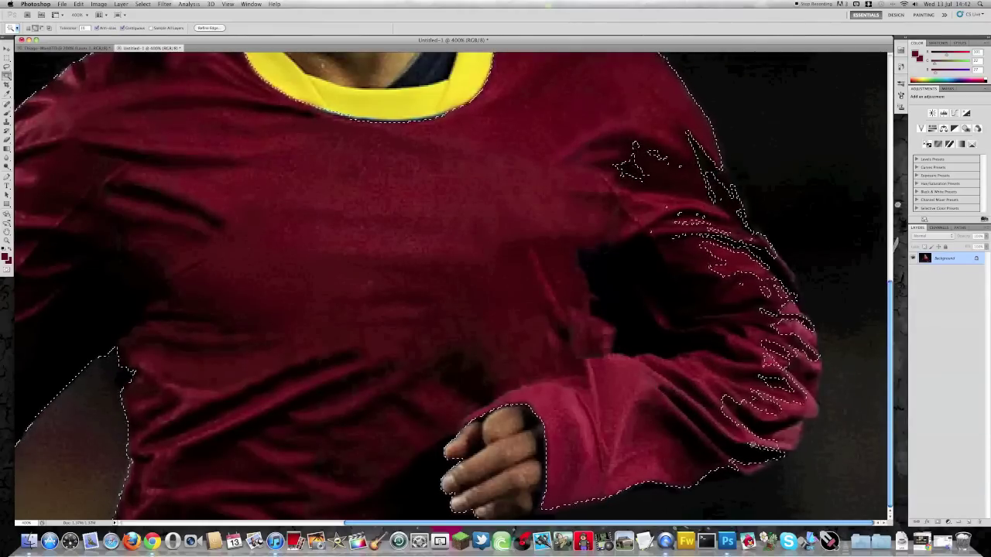
shift+click(797, 429)
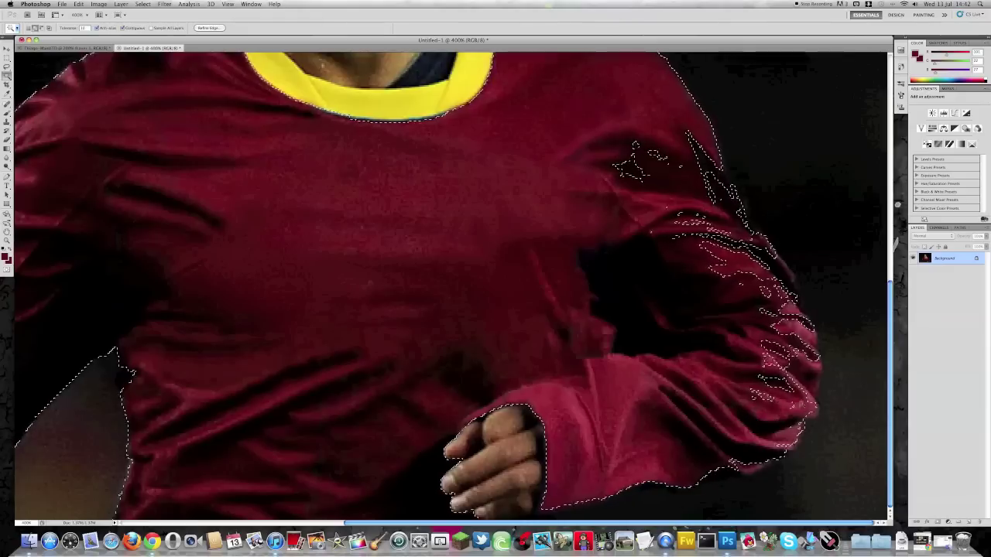
scroll(452, 284, up, 2)
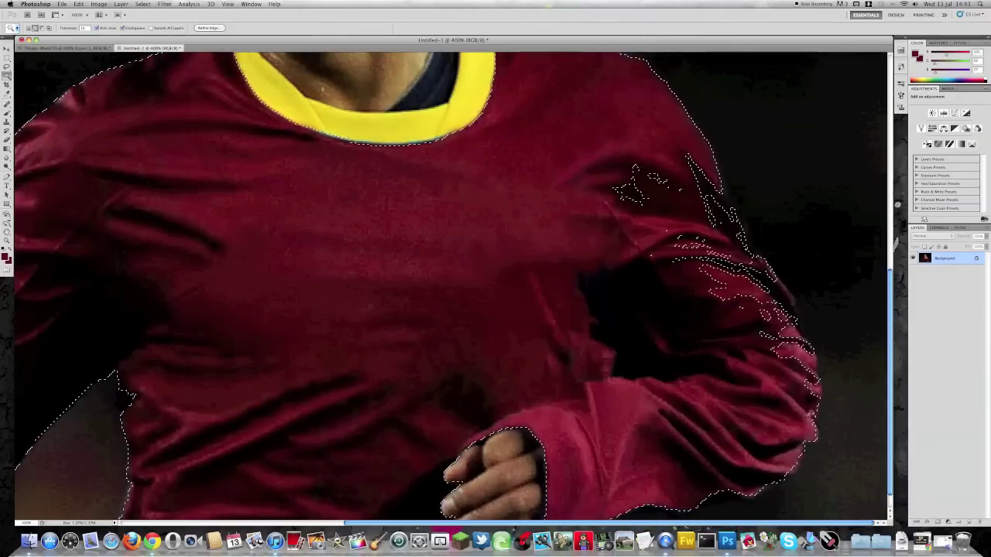
scroll(724, 258, up, 3)
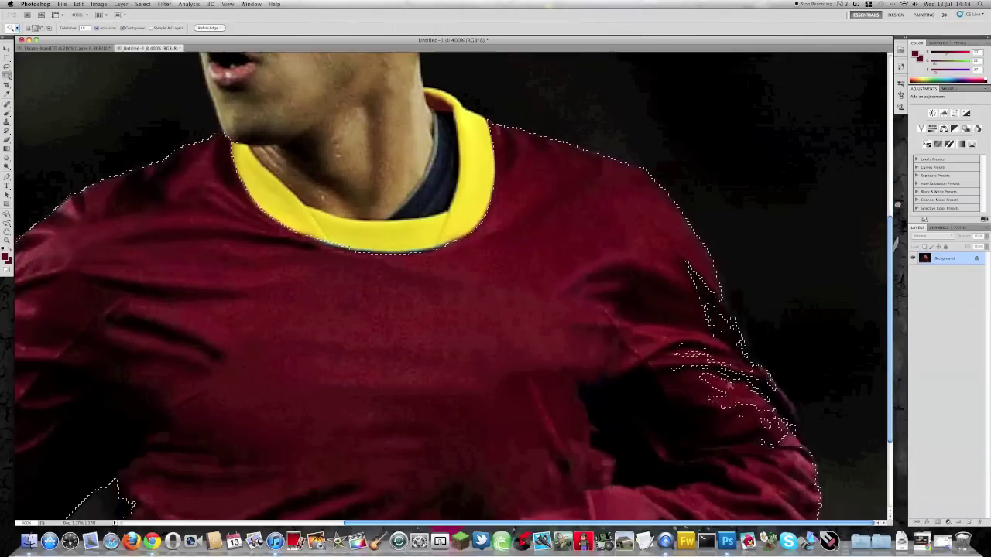
shift+click(728, 365)
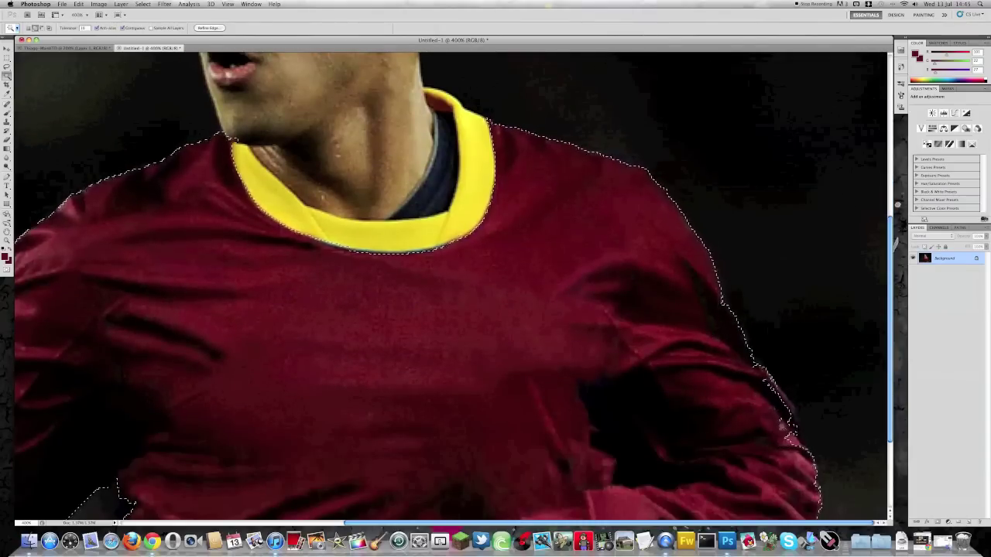
scroll(785, 424, down, 1)
scroll(743, 386, up, 3)
scroll(743, 387, left, 5)
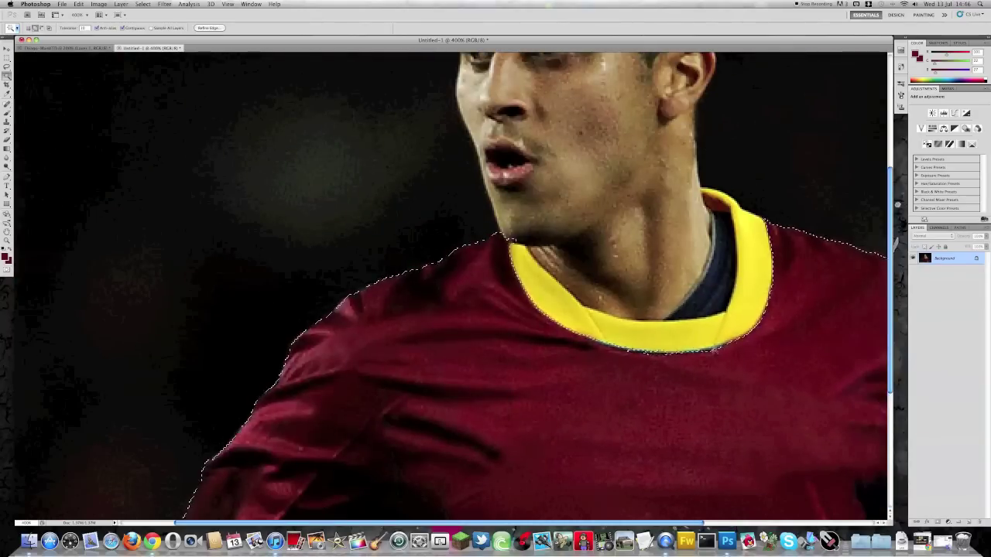
Step: Use Hue/Saturation to brighten the shirt's red and lighten and desaturate the collar
key(super+minus)
key(super+u)
drag(379, 202, 725, 216)
drag(705, 289, 707, 289)
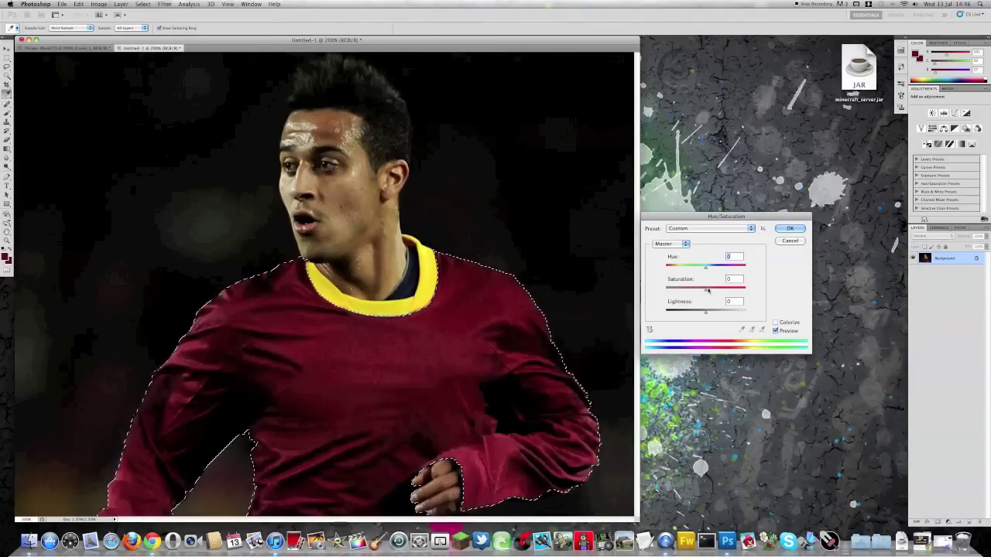
click(789, 240)
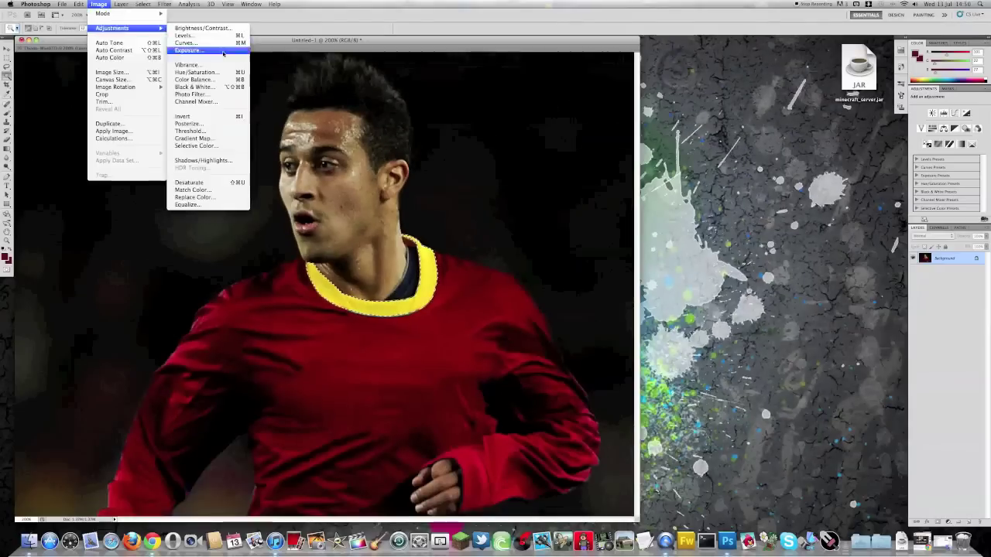
drag(720, 312, 715, 314)
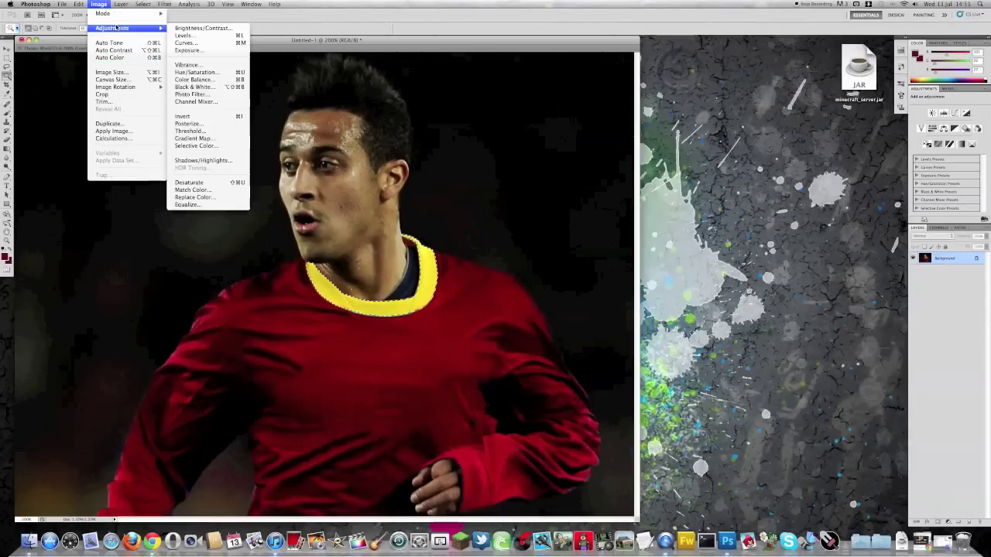
Step: Apply a Black & White adjustment to the collar with Reds 0, Yellows 84, Greens -87
click(194, 87)
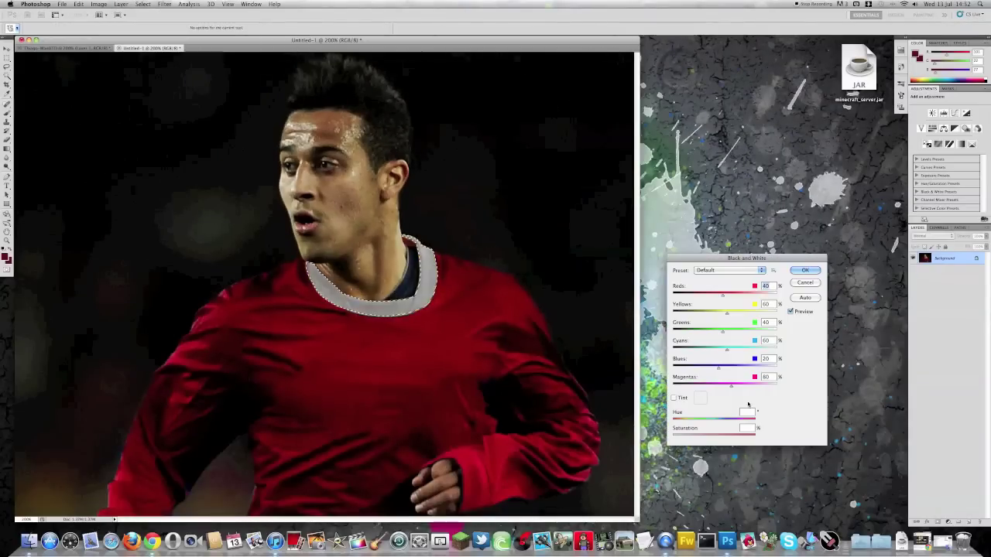
mouse_move(734, 314)
mouse_down()
mouse_move(695, 296)
mouse_move(712, 295)
mouse_up()
mouse_move(722, 332)
mouse_down()
mouse_move(753, 332)
mouse_move(718, 331)
mouse_up()
drag(729, 313, 732, 314)
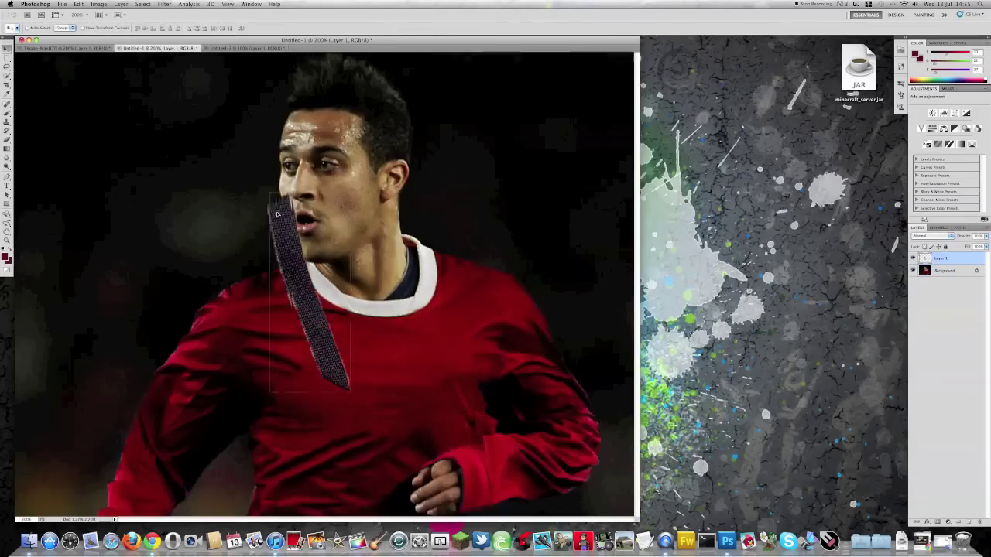
Step: Narrow and rotate the pasted stripe, placing it along both the left and right collar edges
mouse_move(336, 195)
mouse_down()
mouse_move(308, 195)
mouse_move(341, 232)
mouse_up()
drag(286, 302, 344, 306)
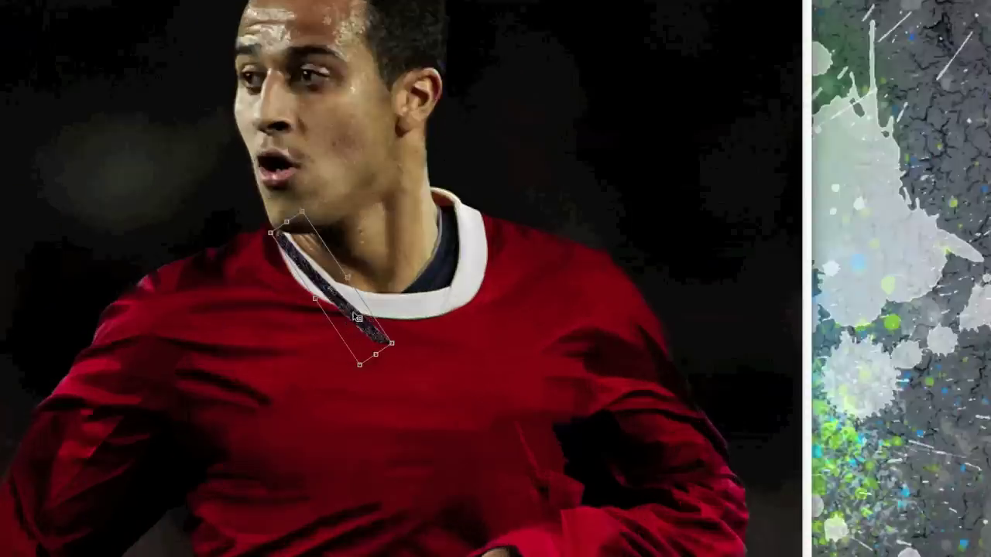
drag(338, 192, 216, 354)
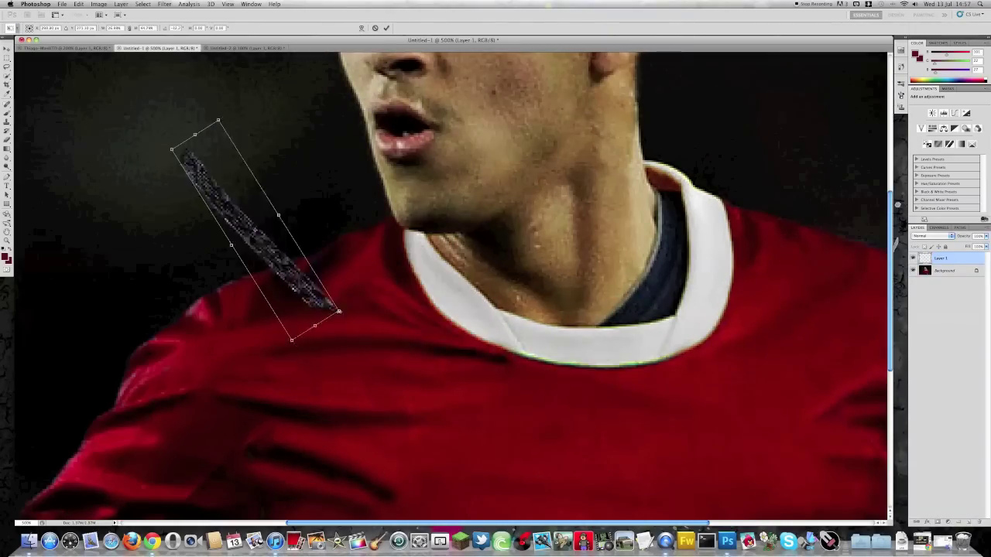
drag(164, 125, 389, 212)
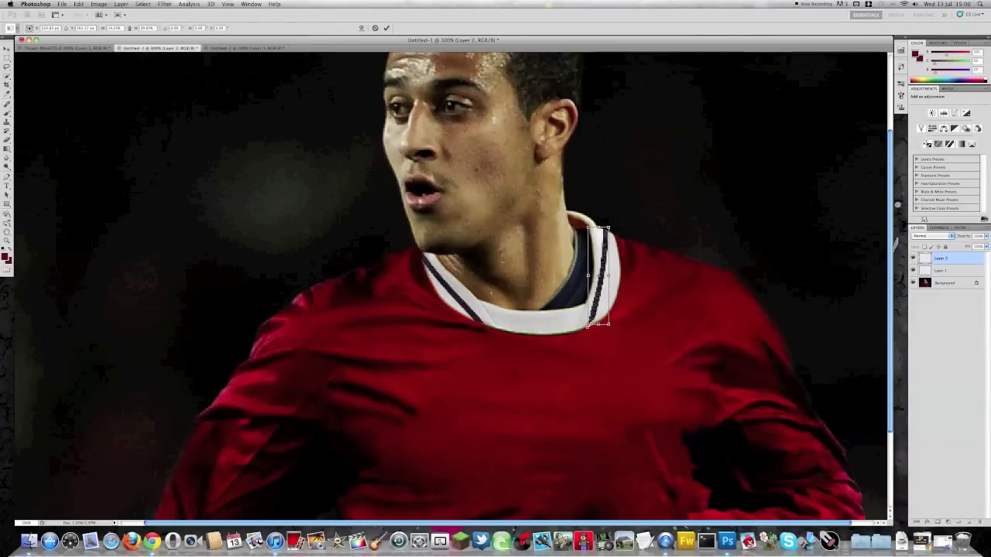
key(Return)
key(b)
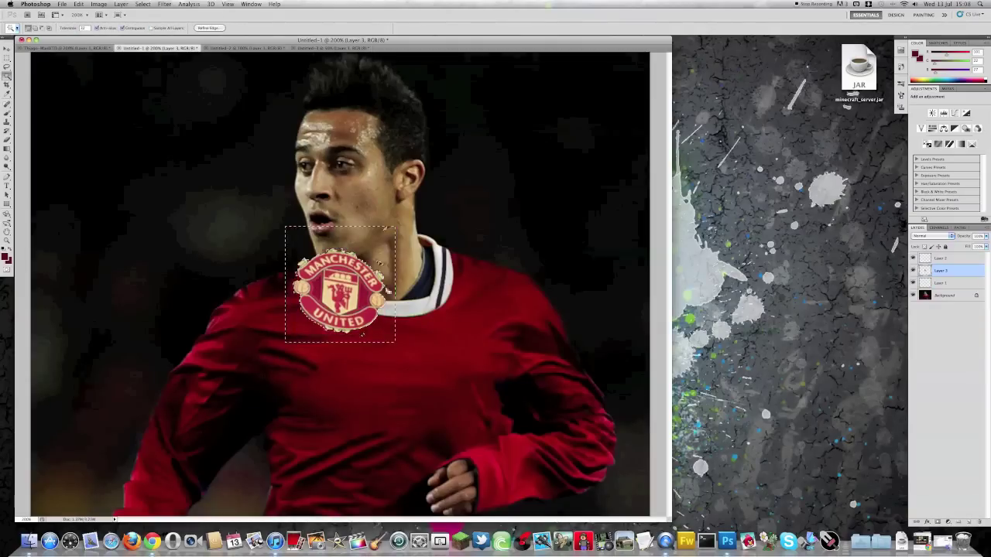
Step: Scale the pasted crest down to badge size, then bring up the locker-room reference photo
key(ctrl+t)
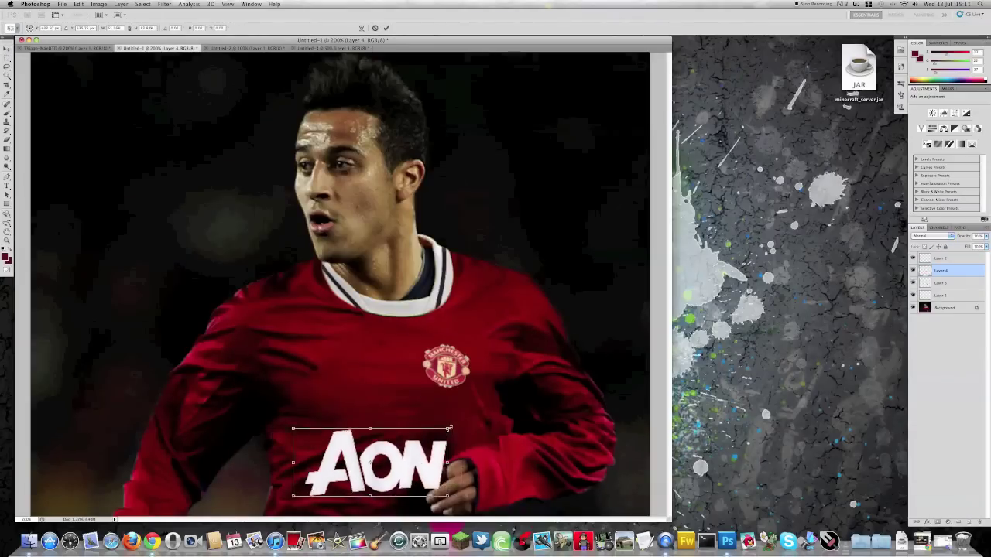
click(320, 48)
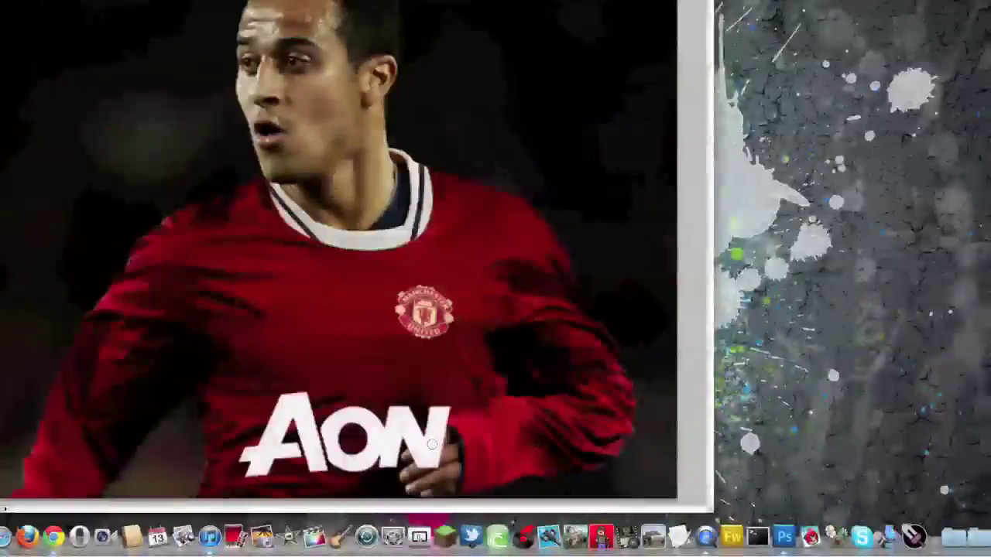
scroll(452, 464, up, 4)
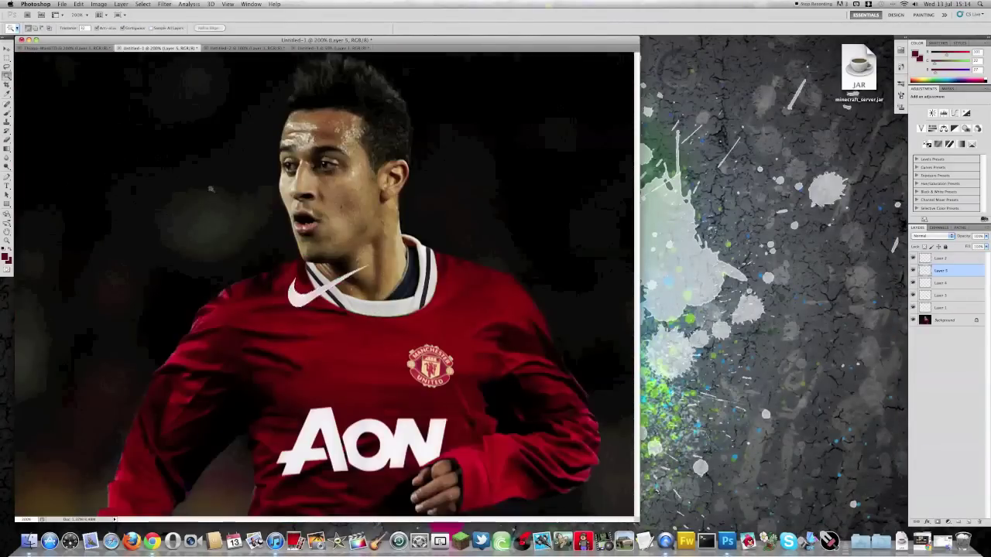
Step: With the Move tool, go to the locker-room photo and return to the player photo
key(v)
click(325, 48)
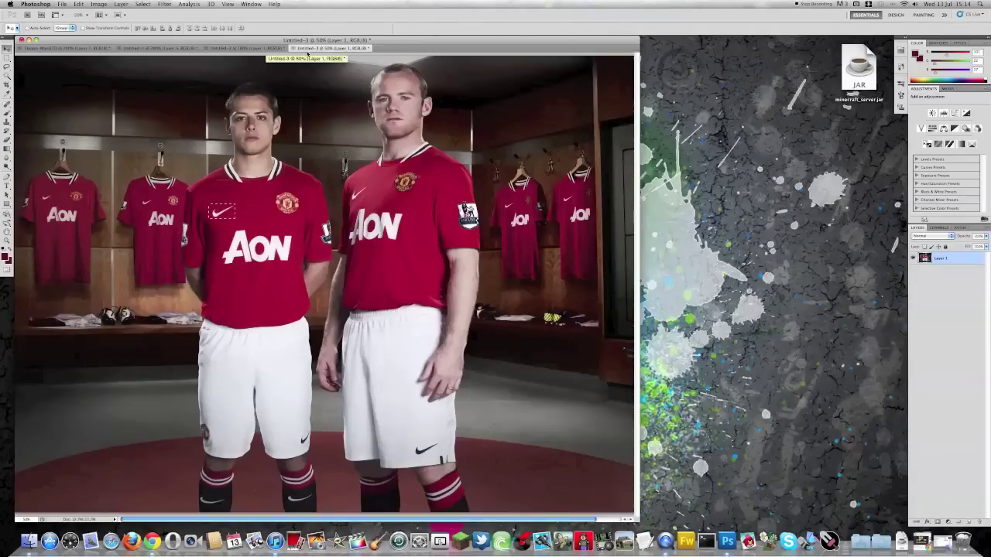
click(159, 48)
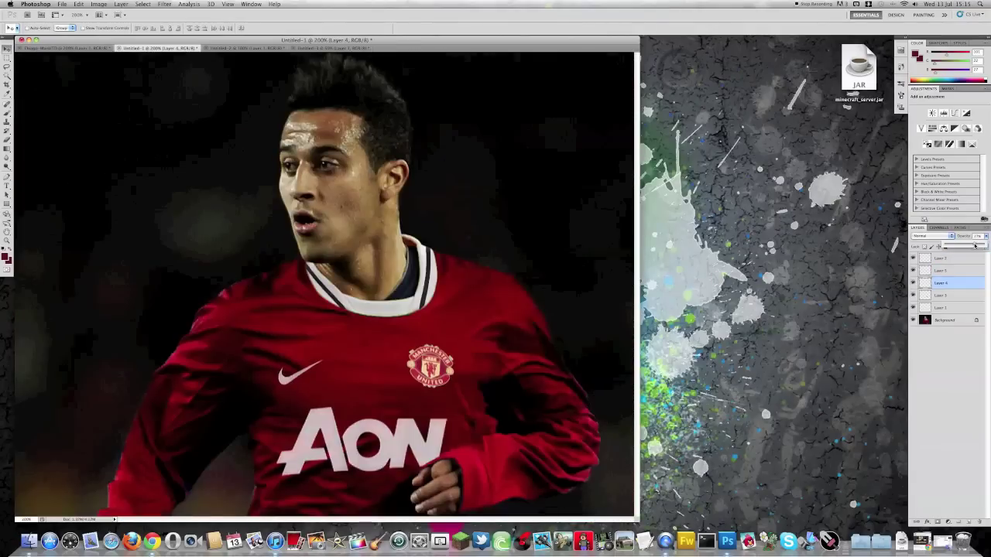